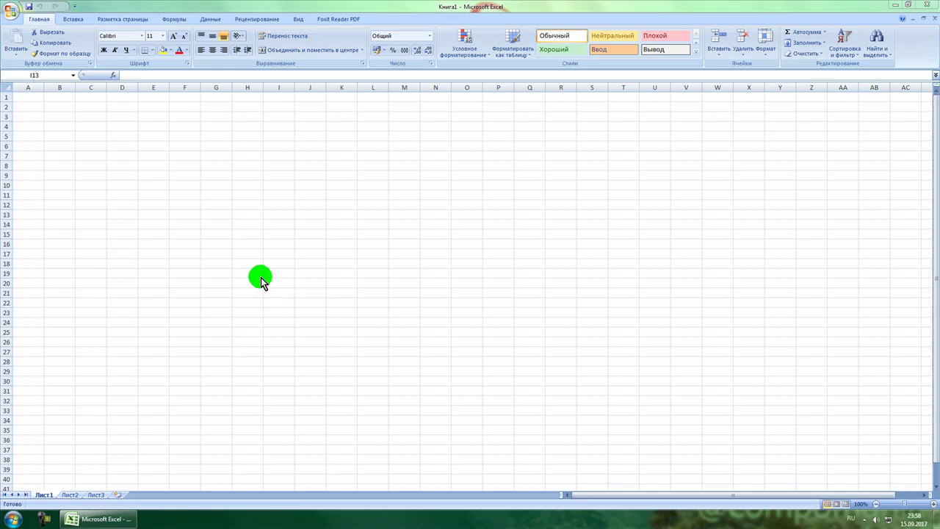
click(185, 193)
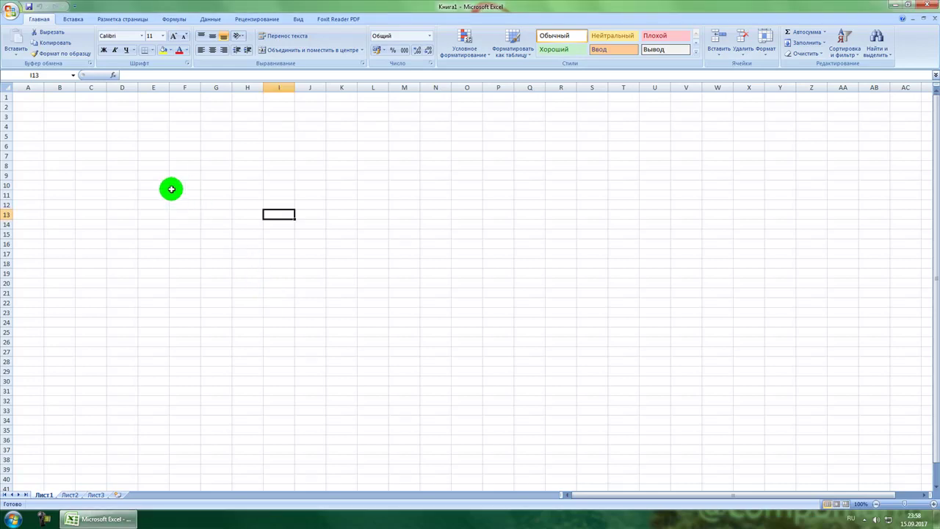
click(93, 154)
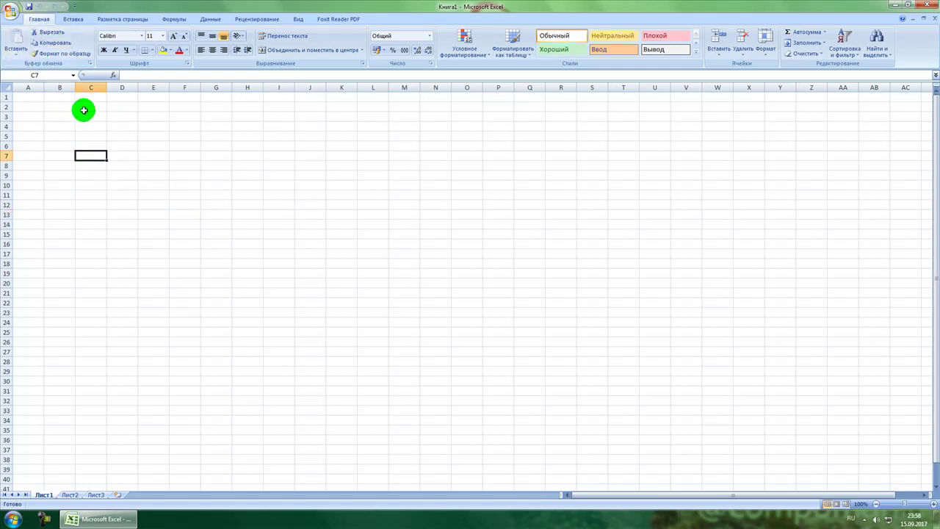
click(59, 125)
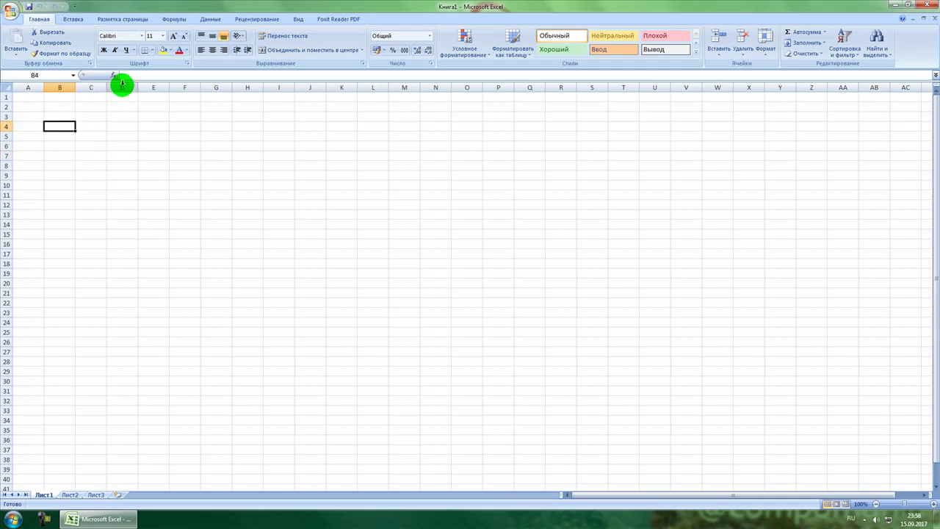
click(142, 37)
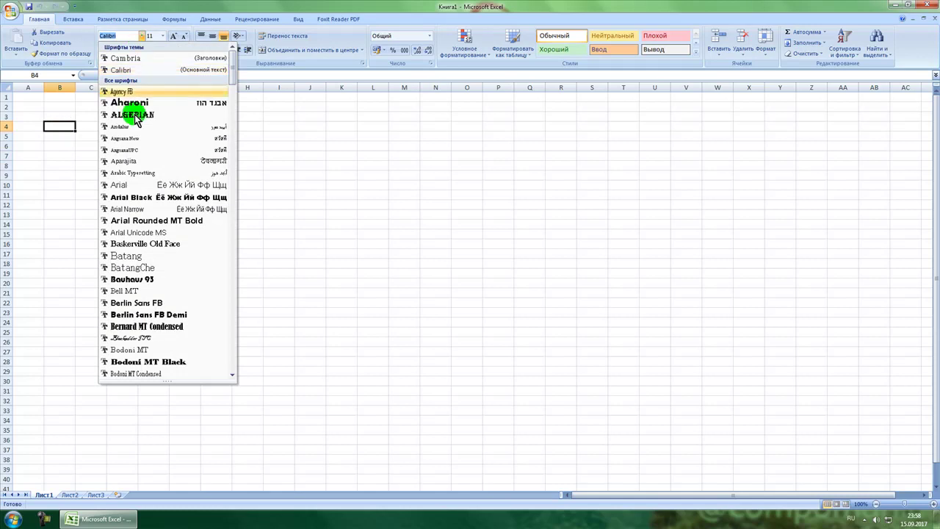
click(67, 120)
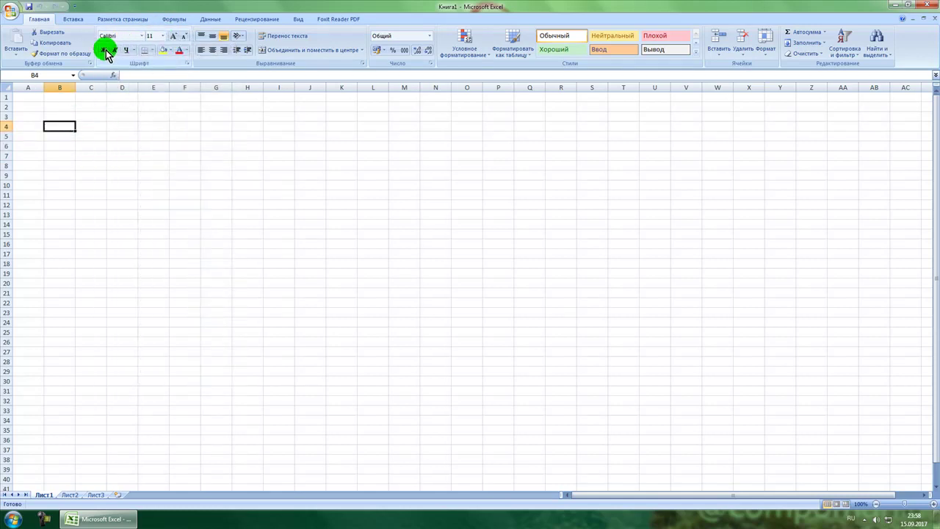
click(155, 155)
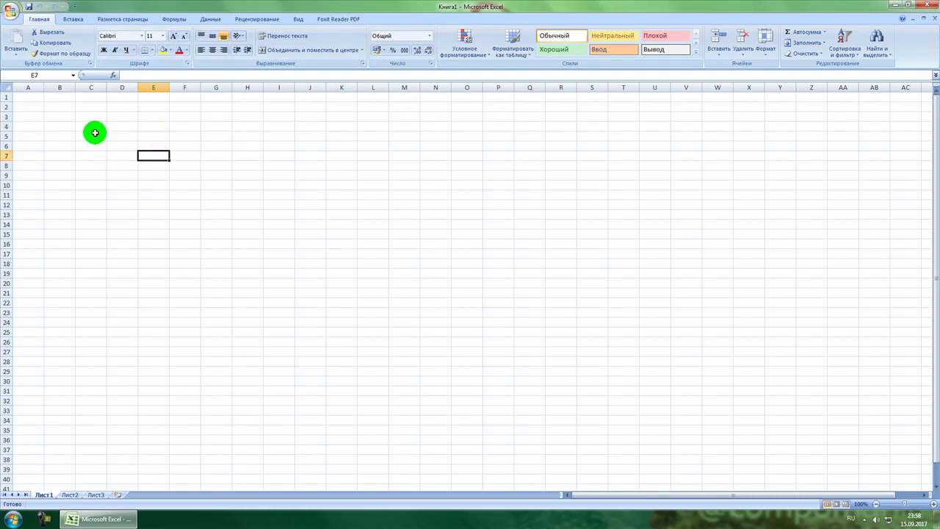
Step: Apply all borders to the cell range C4:E7
drag(84, 126, 169, 149)
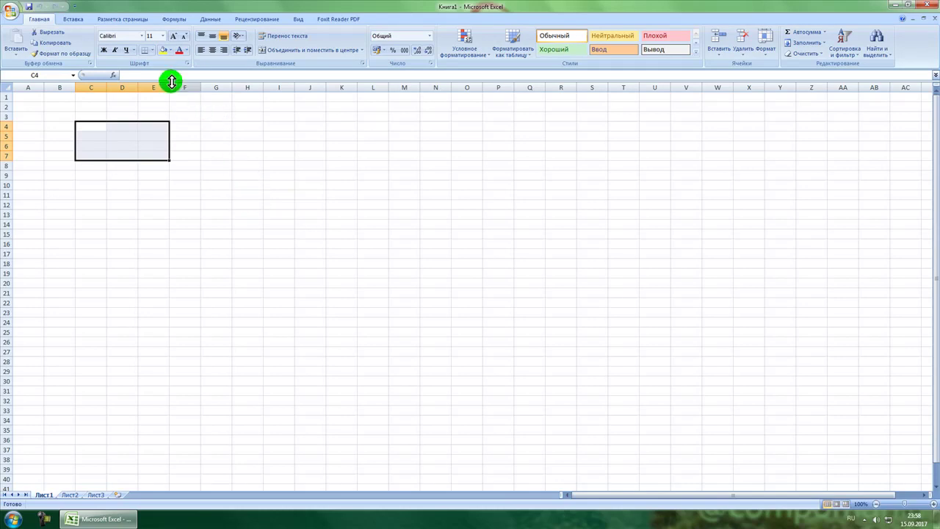
click(152, 50)
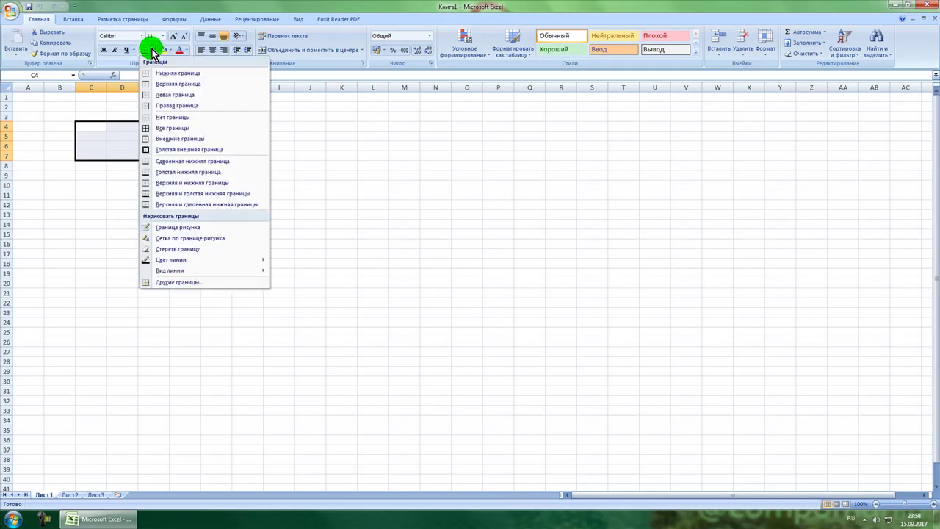
click(169, 130)
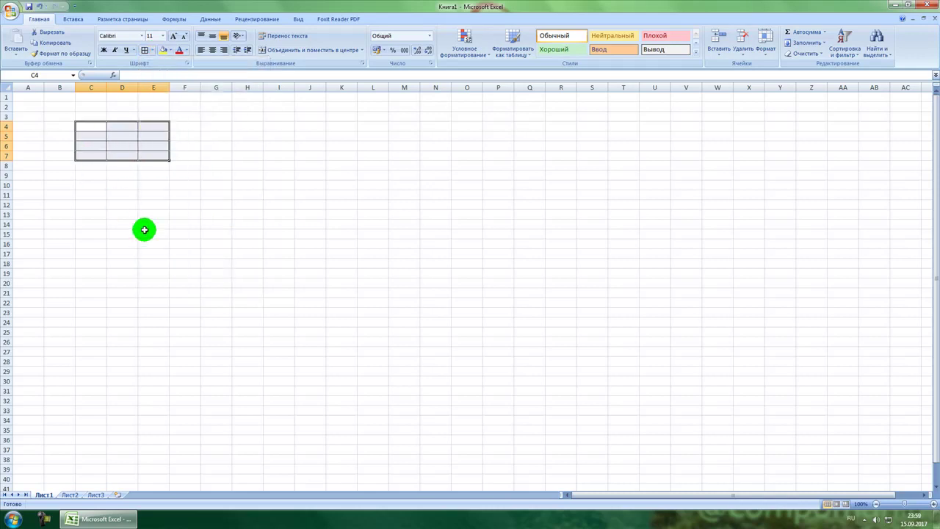
click(205, 232)
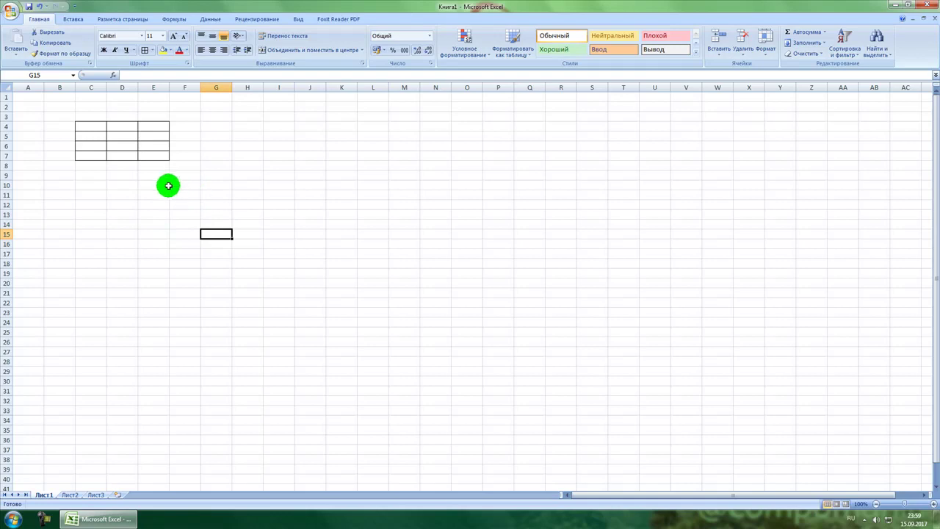
Step: Apply all borders to the cell range B11:G17
click(83, 130)
drag(83, 130, 152, 154)
drag(132, 213, 139, 212)
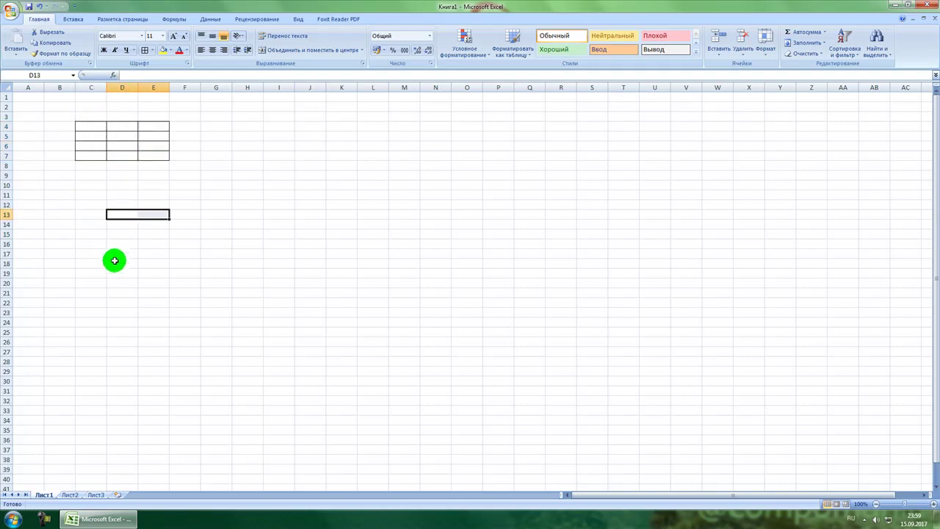
drag(64, 194, 222, 255)
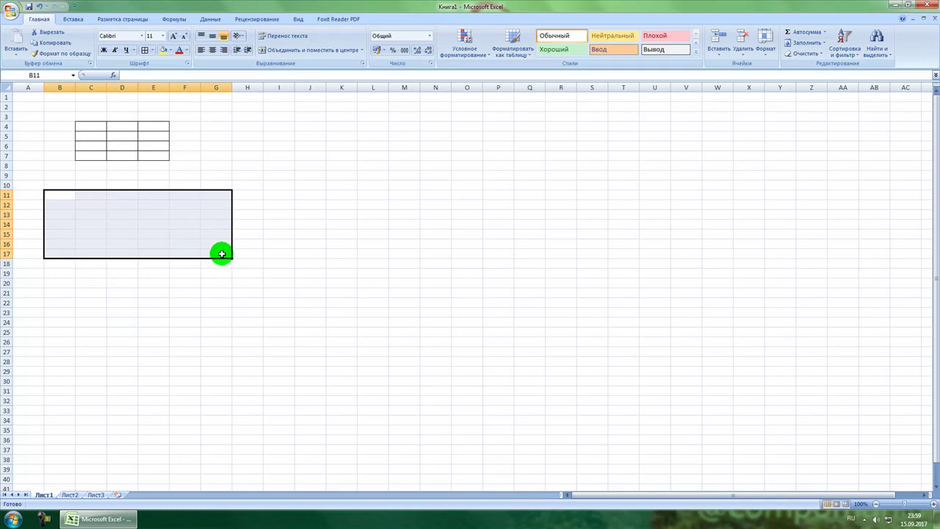
click(152, 50)
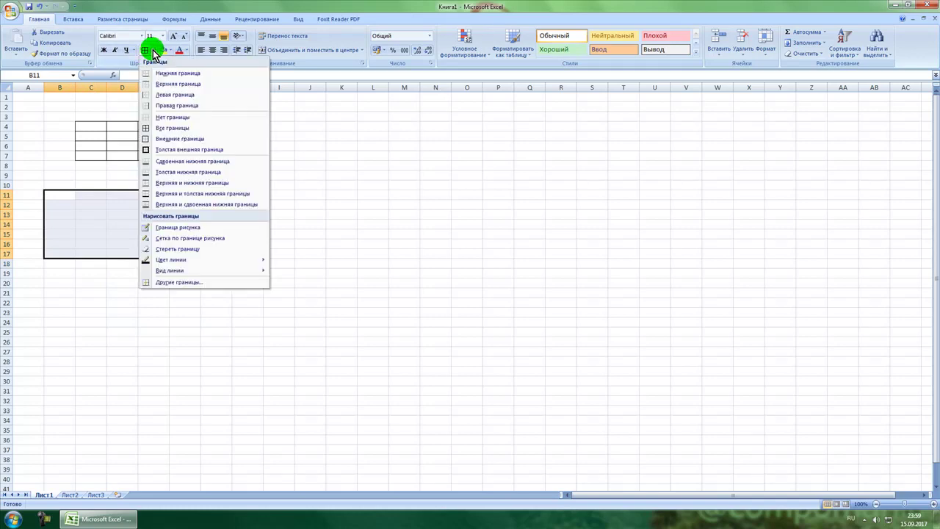
click(175, 128)
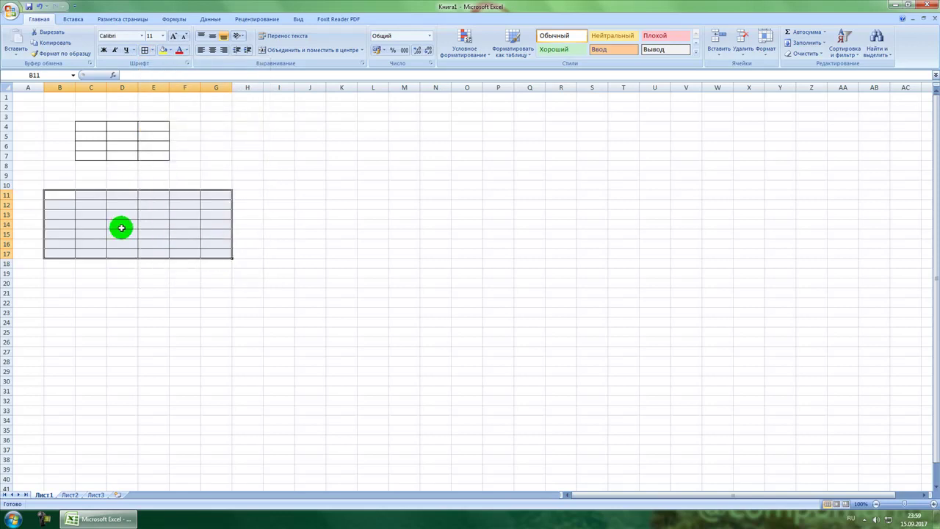
Step: Remove all borders from the range A2:H18 so that both bordered tables are cleared
drag(29, 107, 240, 268)
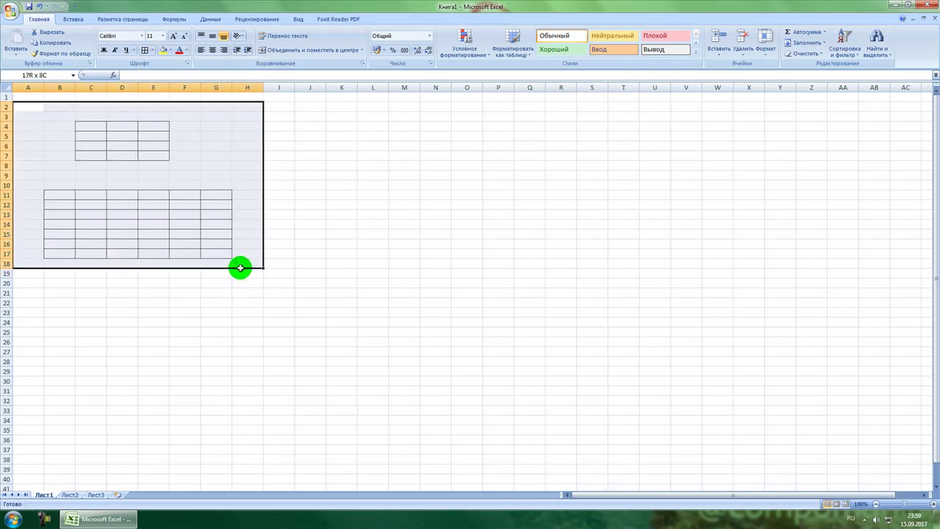
click(152, 50)
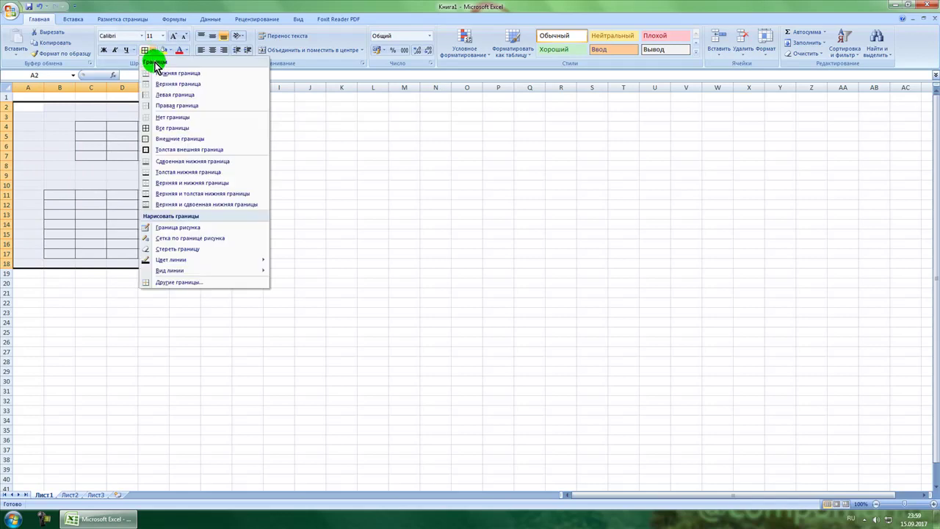
click(169, 117)
click(167, 157)
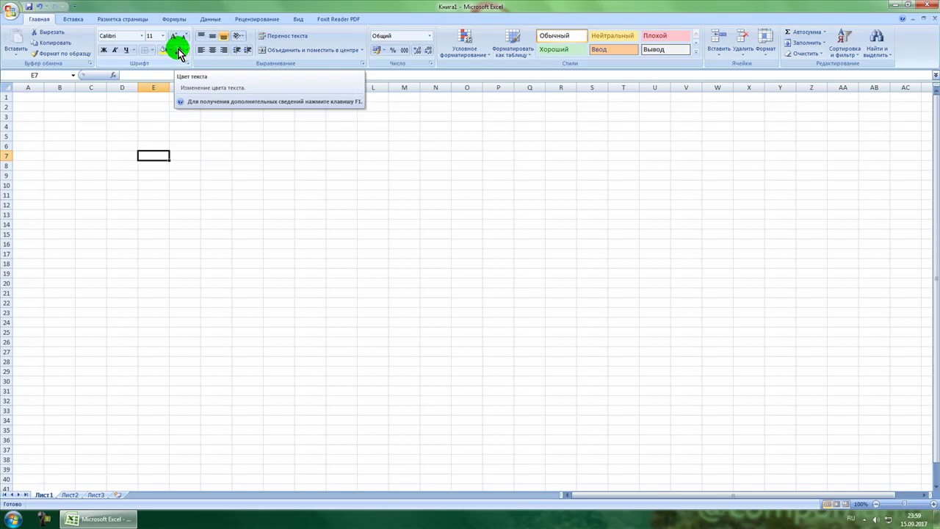
Step: Enlarge cell F7 by widening column F to about double and making row 7 about four times taller
click(193, 155)
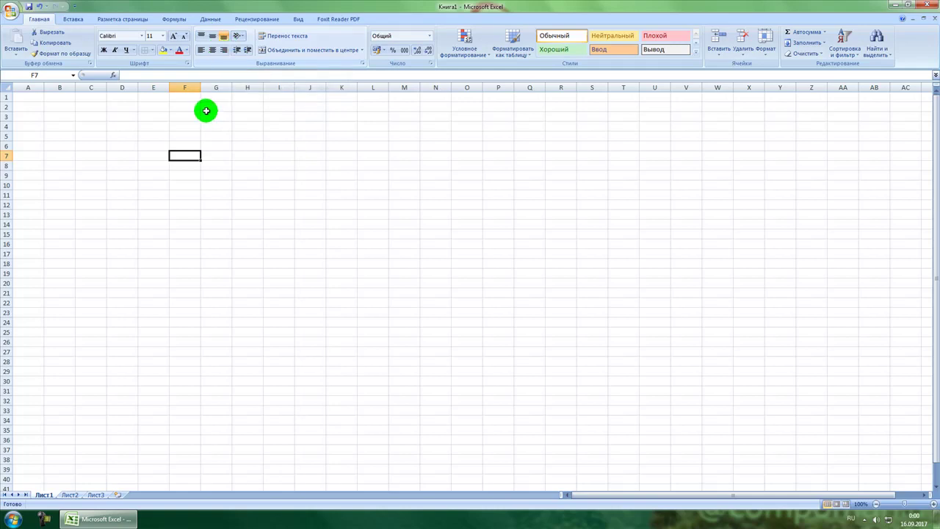
drag(201, 88, 236, 87)
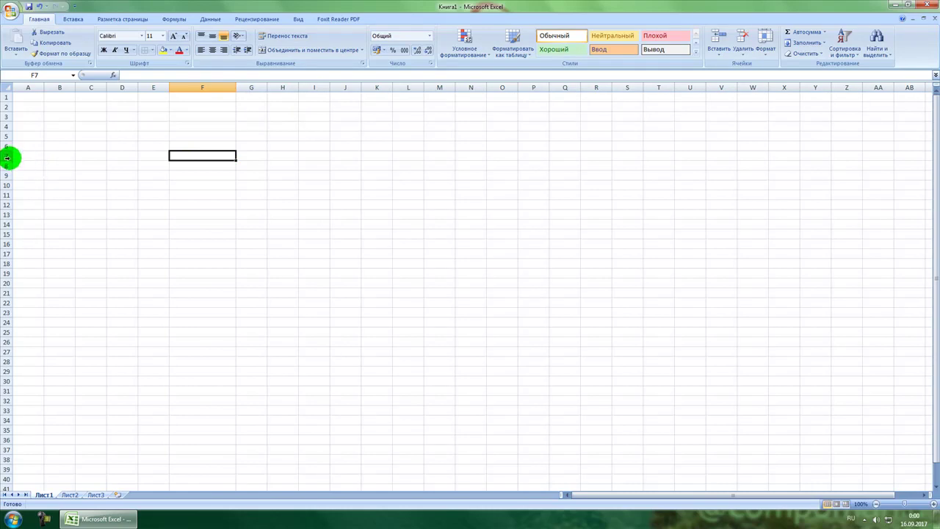
drag(7, 161, 8, 192)
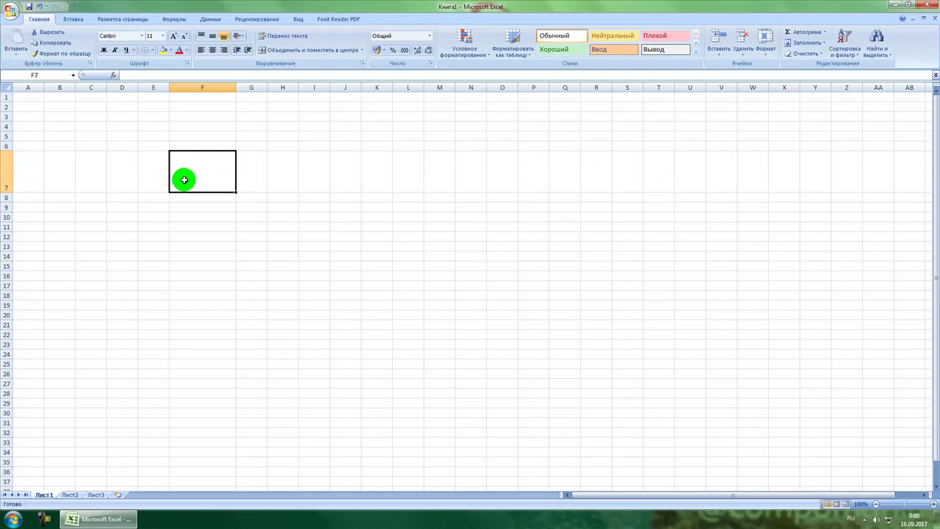
Step: Enter the text "смить" in cell F7 and center it horizontally
text(Тв)
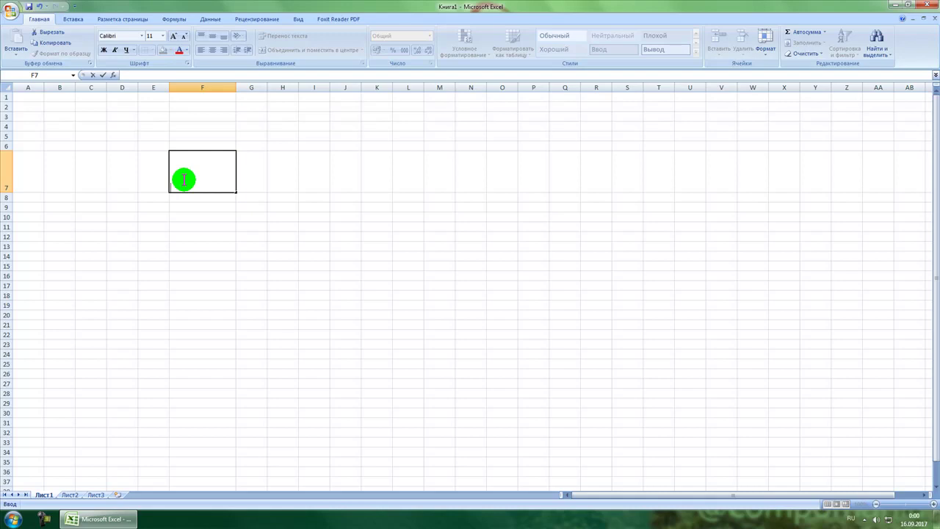
key(Return)
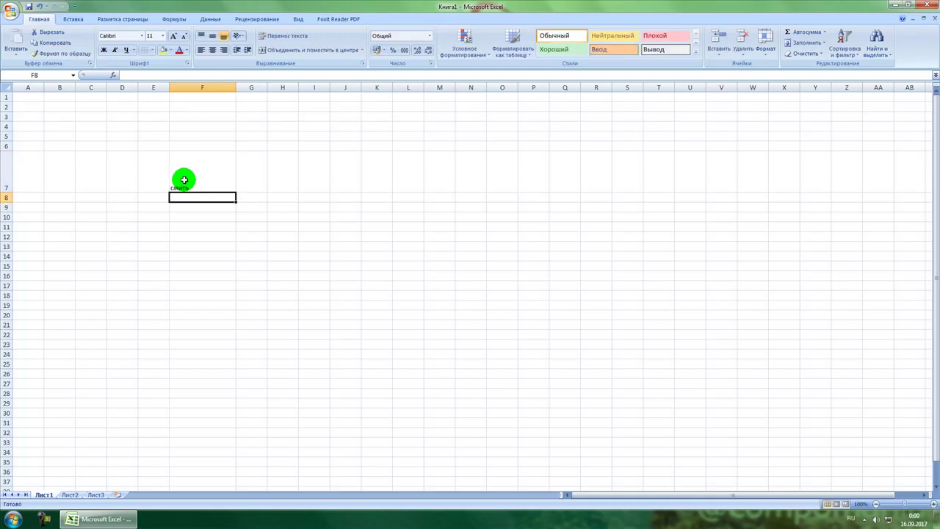
click(183, 180)
click(213, 50)
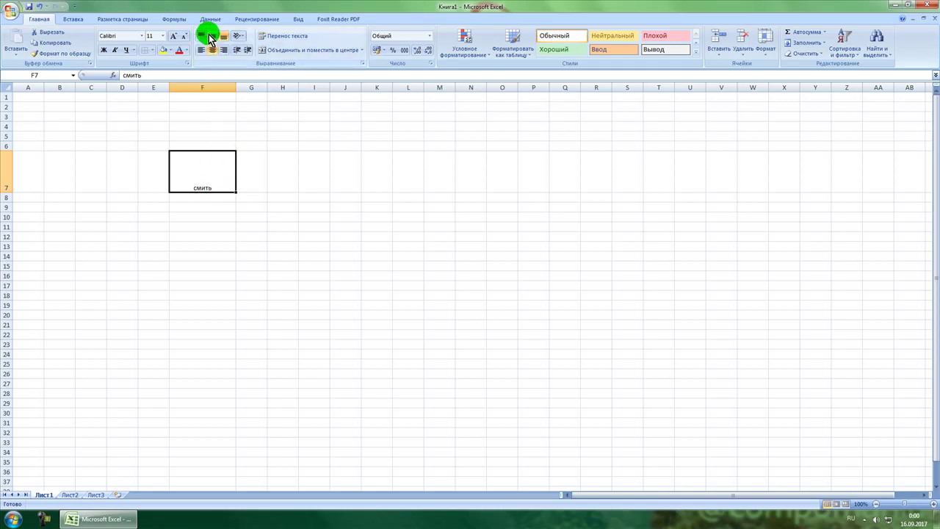
Step: Try right, left, top and bottom alignment on the text in cell F7, finishing with it centered horizontally and vertically
click(224, 50)
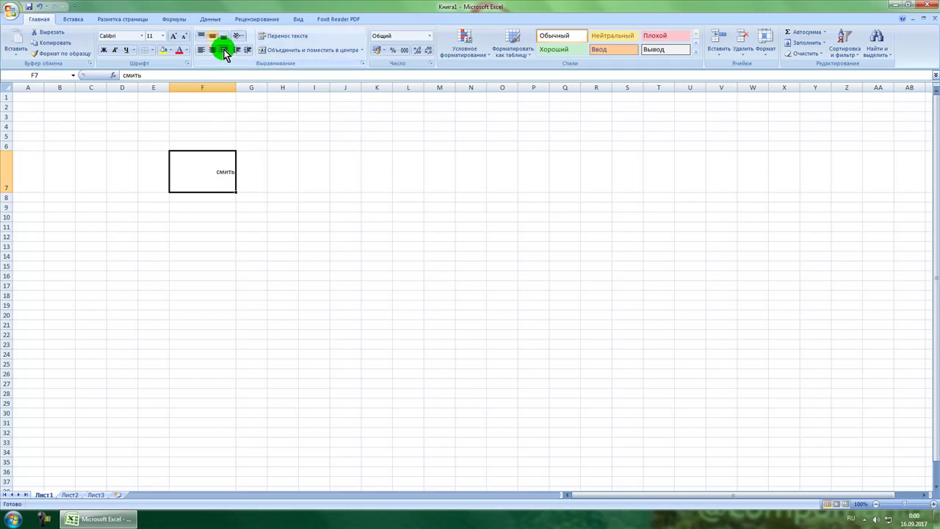
click(201, 50)
click(202, 35)
click(213, 36)
click(223, 36)
click(213, 39)
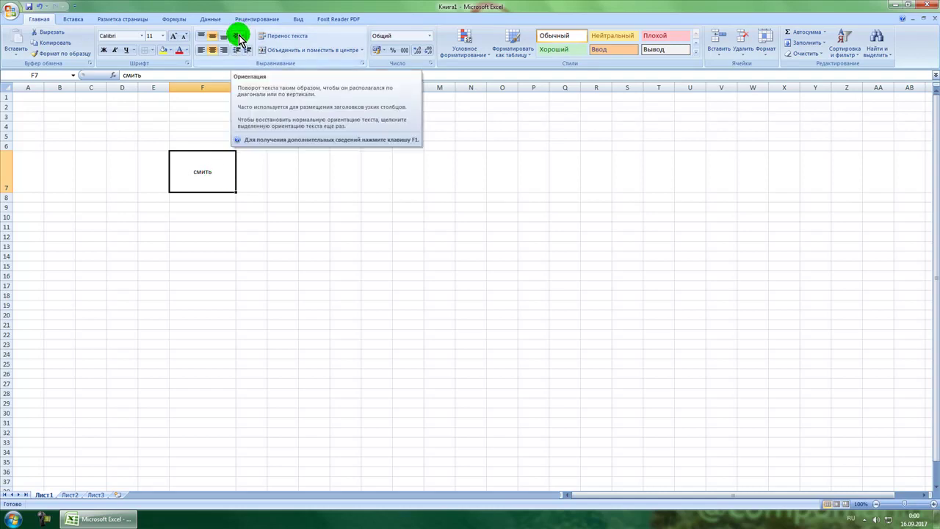
Step: Try the counterclockwise, vertical and rotated-up text orientations on cell F7, and restore the normal horizontal orientation
click(238, 37)
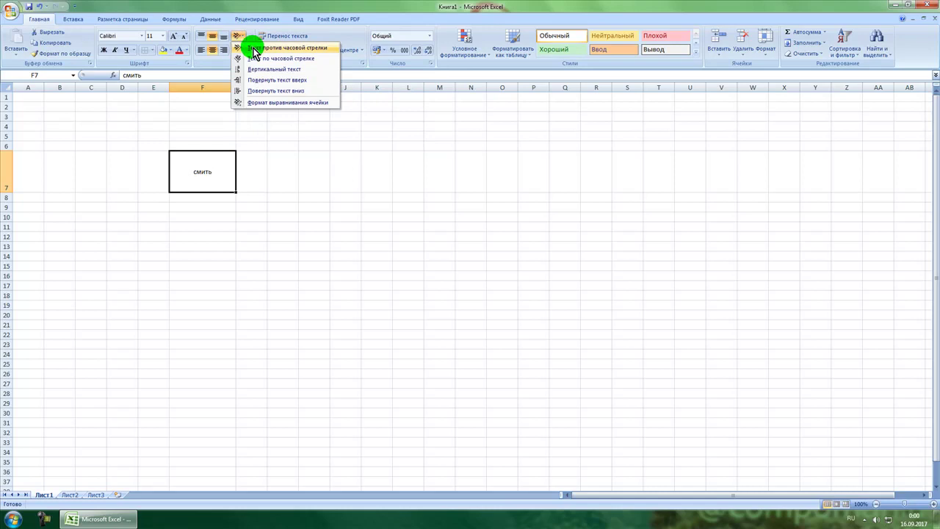
click(254, 48)
click(240, 36)
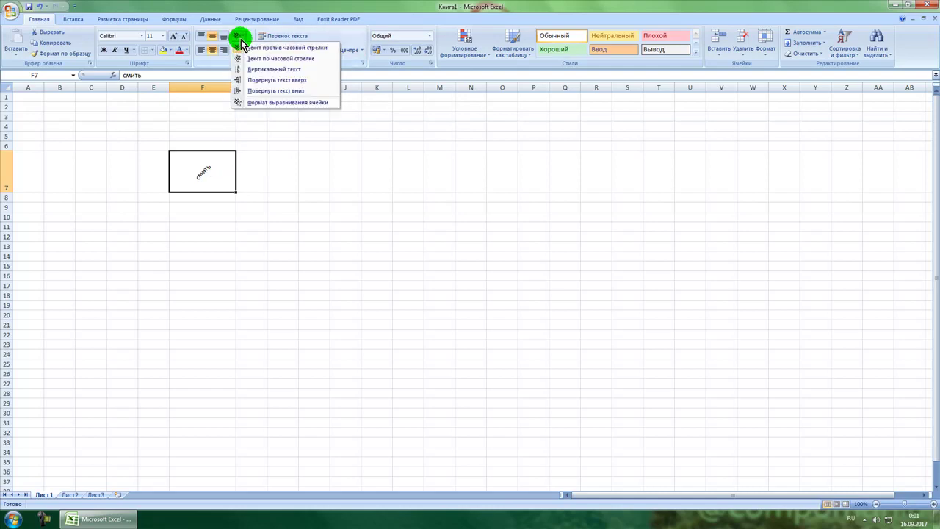
click(249, 70)
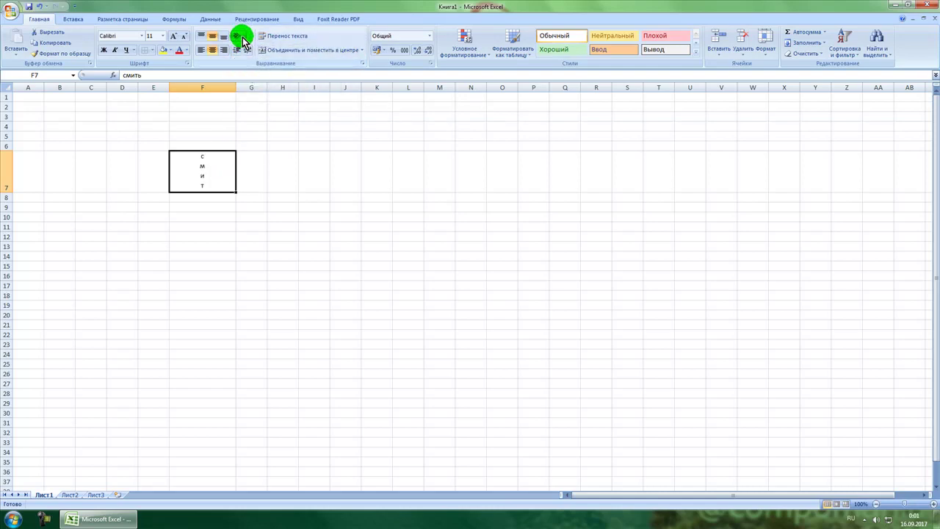
click(240, 36)
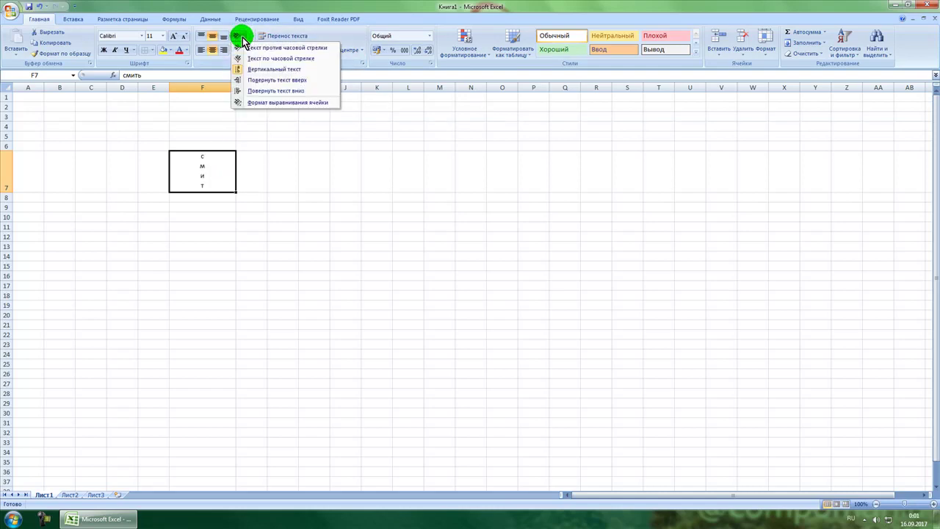
click(254, 80)
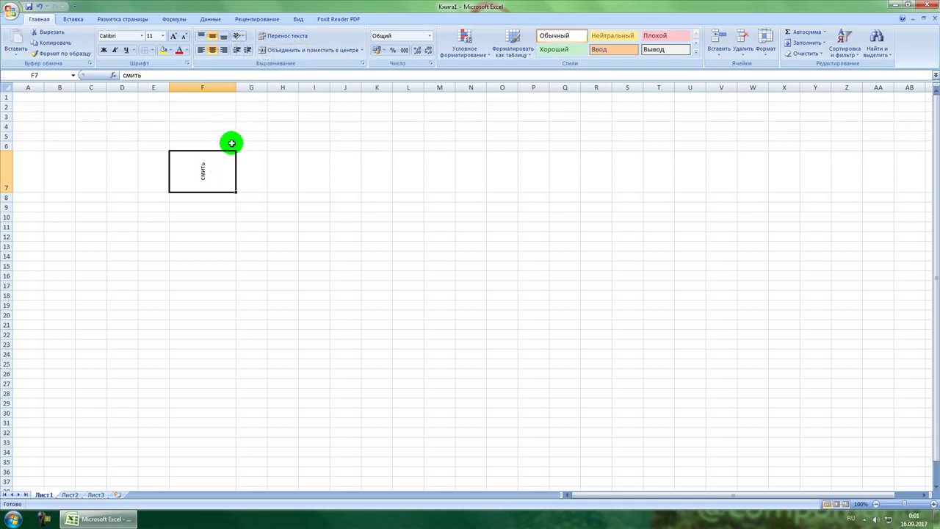
click(241, 36)
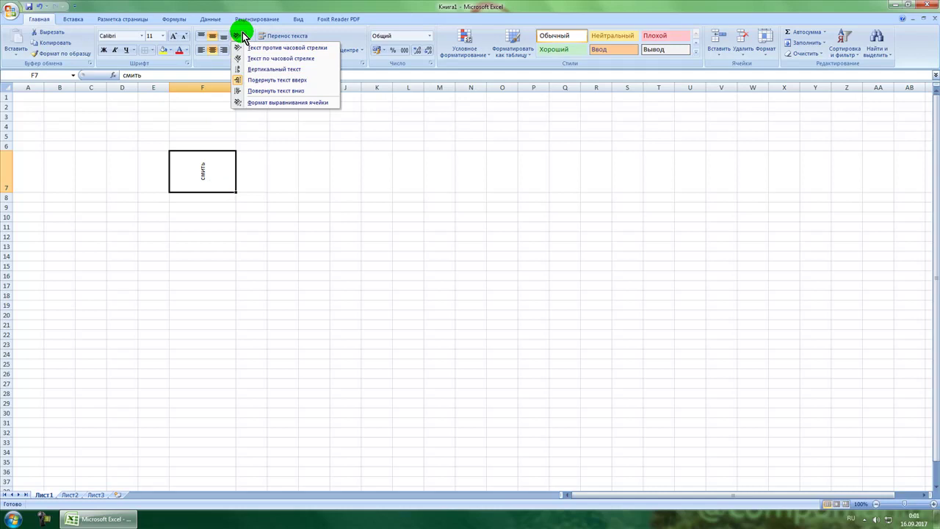
click(255, 81)
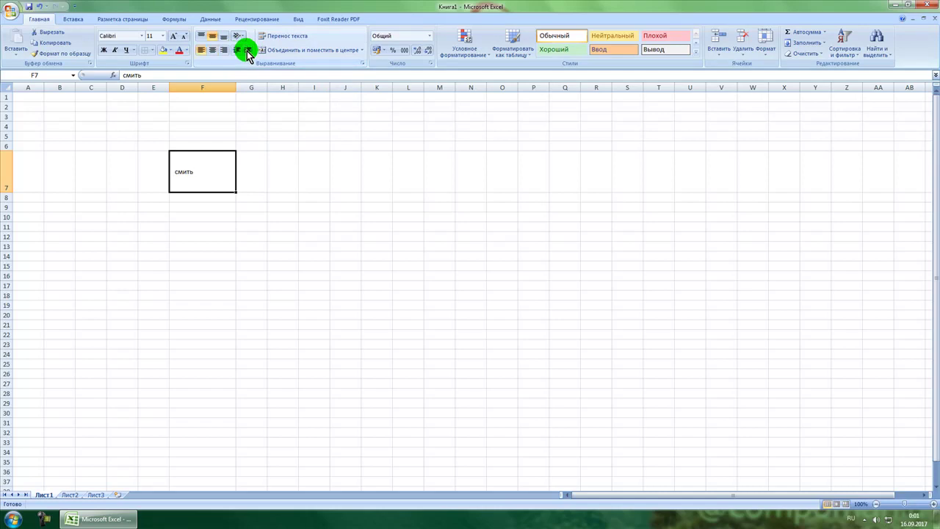
Step: Increase the indent of the text in cell F7, decrease it back to none, and center the text horizontally
click(246, 50)
click(246, 51)
click(237, 50)
click(239, 51)
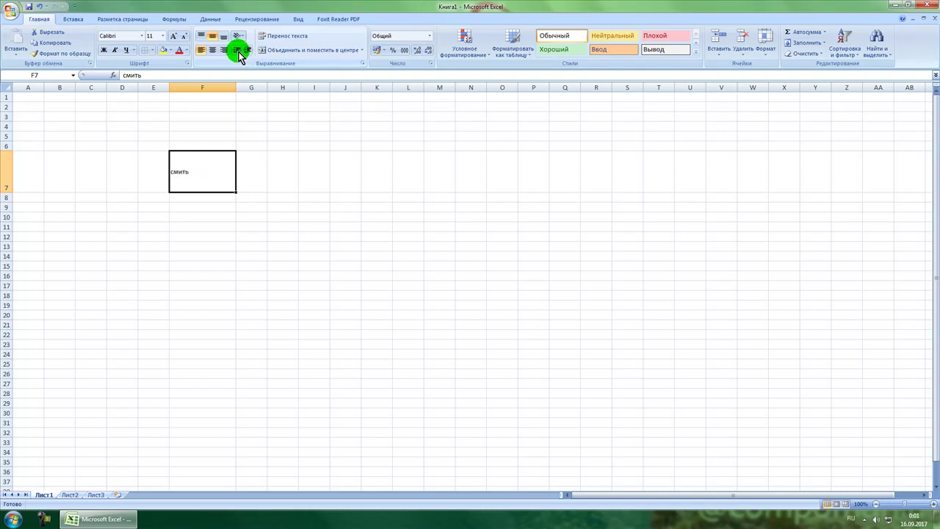
click(213, 50)
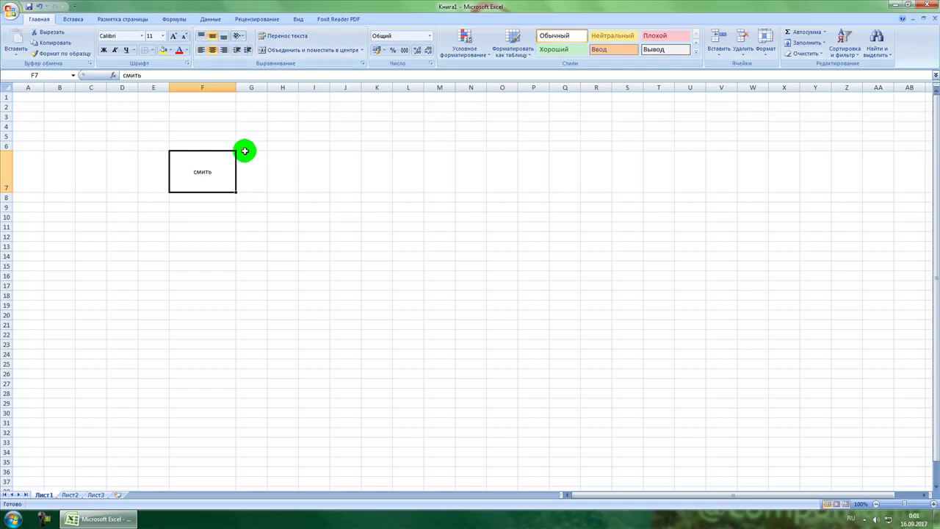
Step: Replace the text in cell F7 with "Компьютерные курсы"
double_click(216, 174)
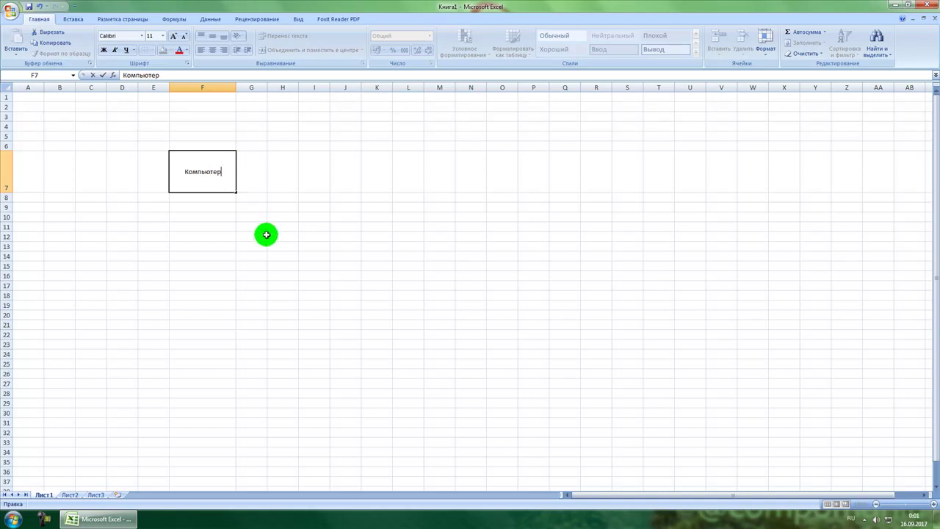
text(урсы)
key(Return)
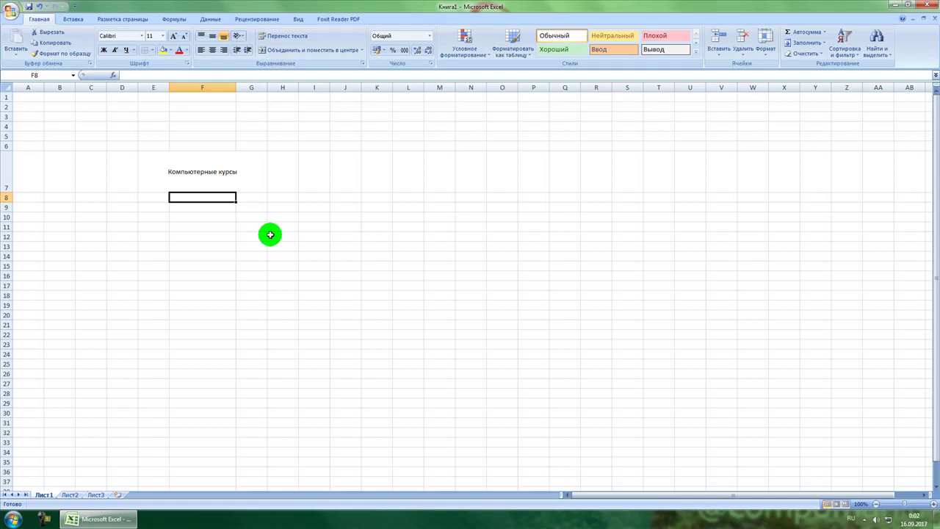
Step: Narrow column F so the text in F7 no longer fits its width, and align that text left
click(215, 174)
drag(235, 85, 218, 84)
click(236, 214)
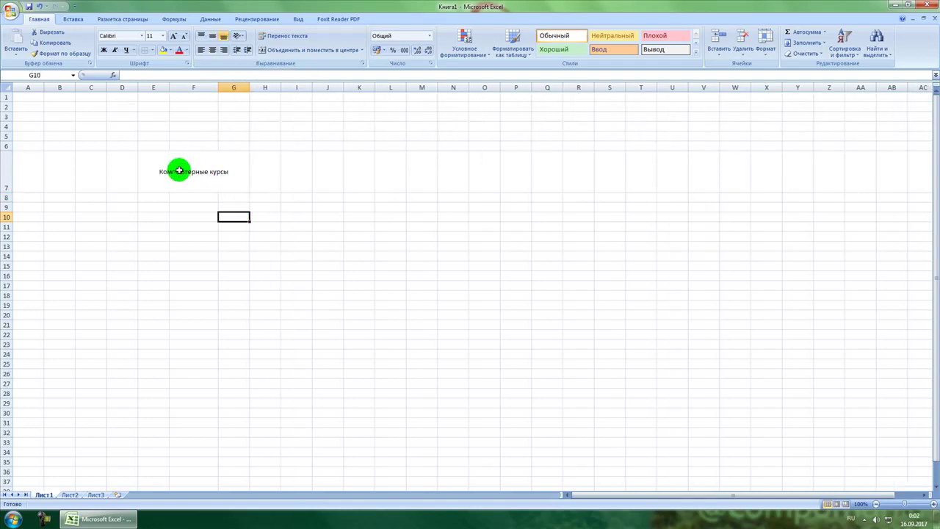
click(178, 170)
click(200, 49)
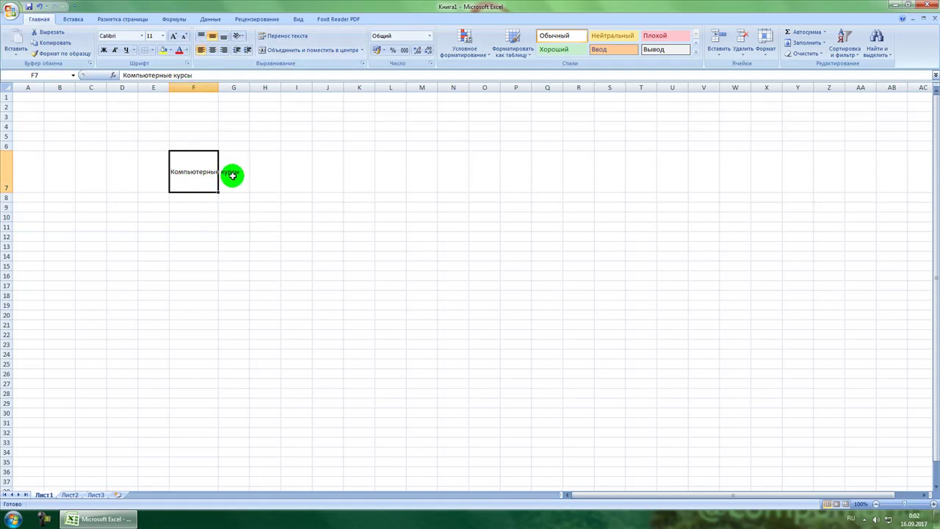
mouse_move(219, 88)
mouse_down()
mouse_move(243, 88)
mouse_move(223, 88)
mouse_up()
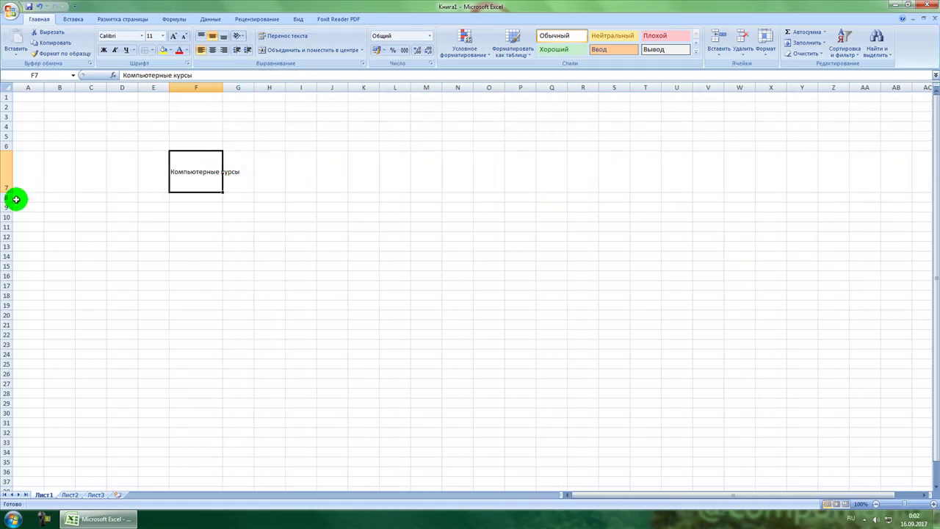
Step: Wrap the text in cell F7 onto two lines, and fit the row 7 height and column F width around it
click(288, 38)
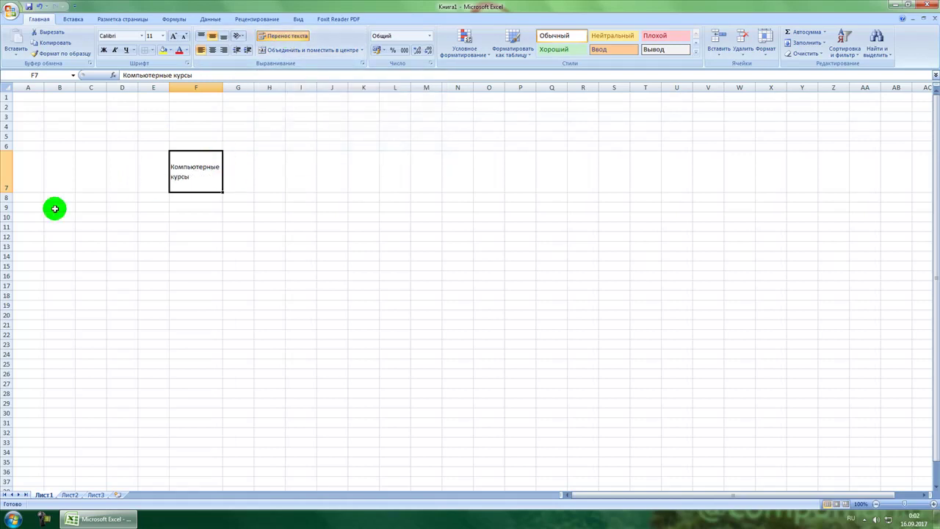
mouse_move(8, 192)
mouse_down()
mouse_move(13, 158)
mouse_move(7, 181)
mouse_up()
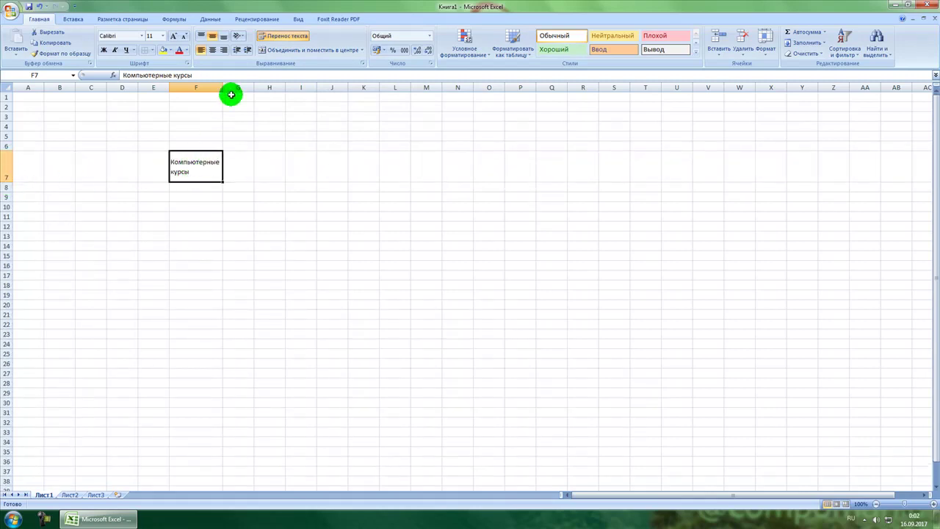
drag(220, 88, 227, 89)
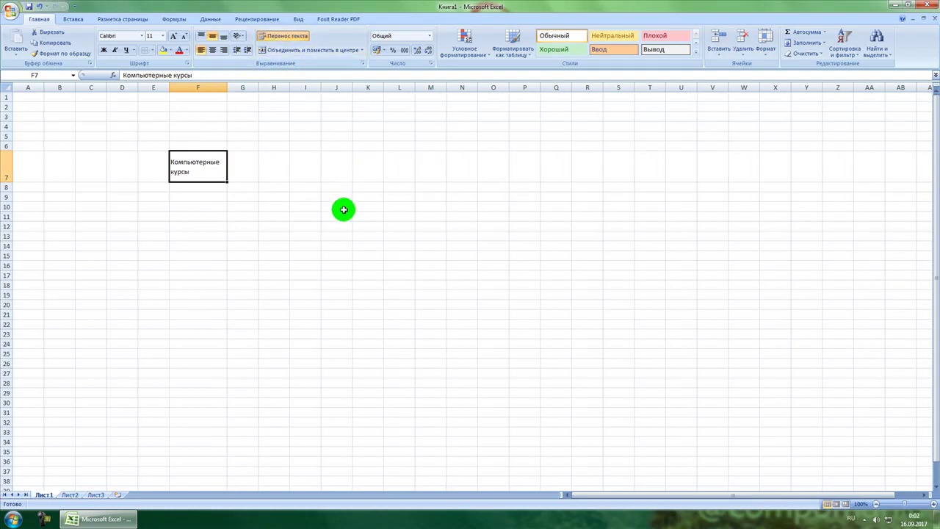
Step: Merge and center the cells F12 to H12
click(201, 224)
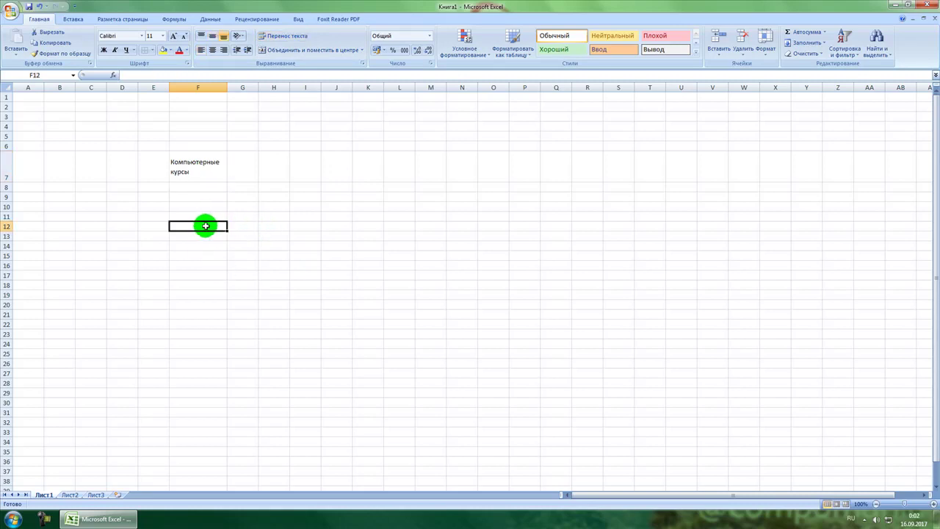
drag(202, 226, 267, 226)
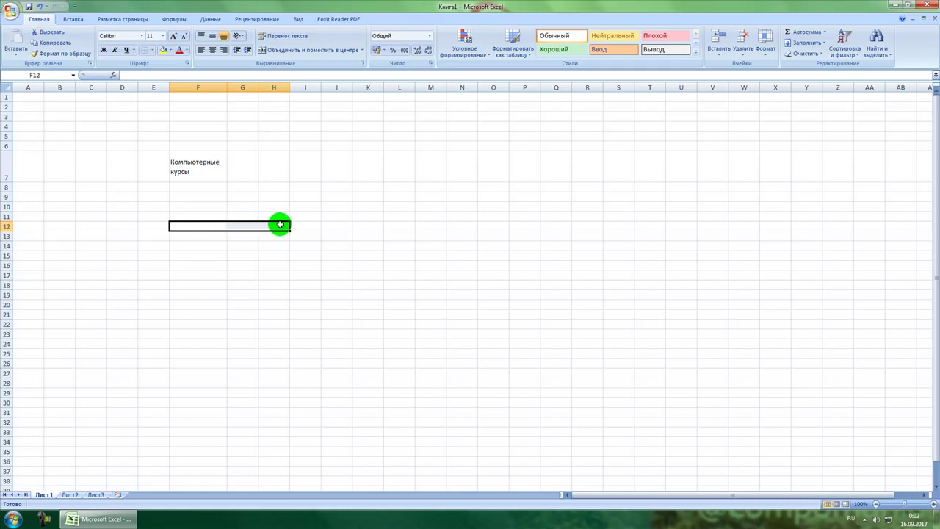
click(290, 53)
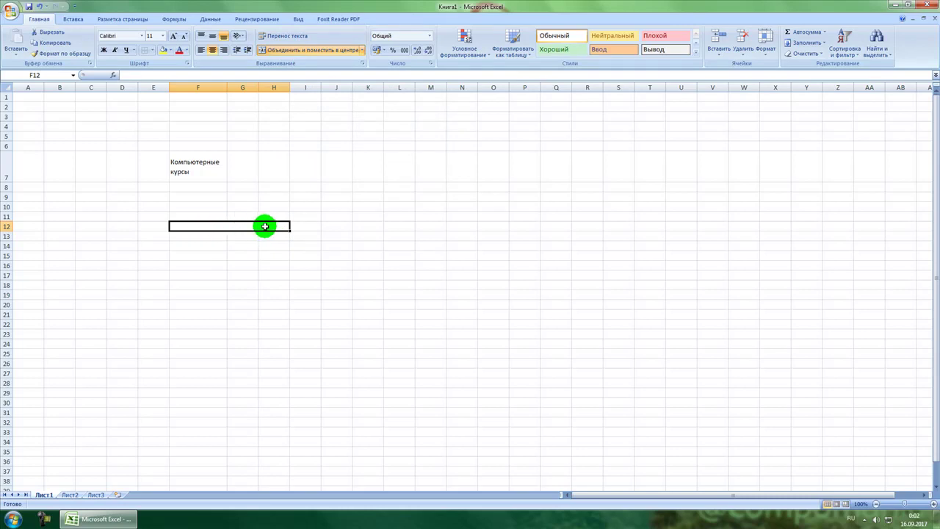
click(244, 351)
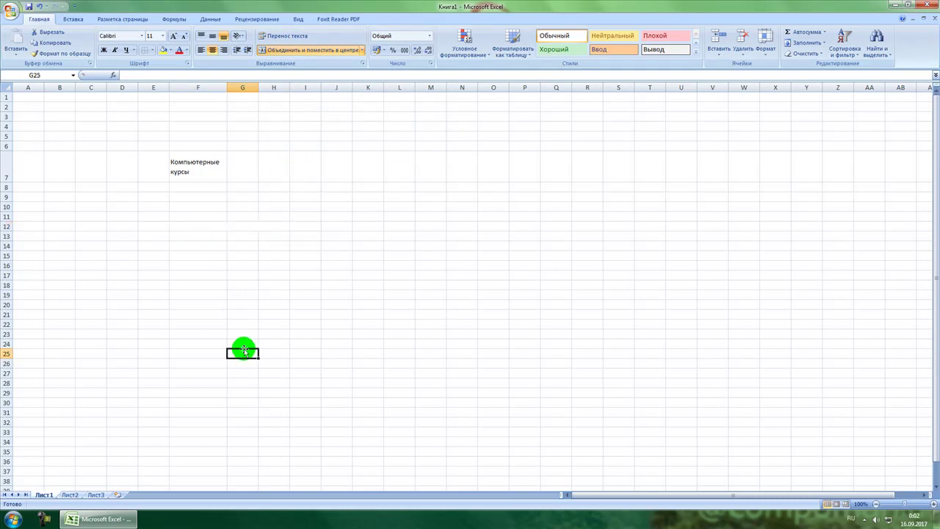
Step: Split the merged cell in row 12 back into the separate cells F12, G12 and H12
click(245, 225)
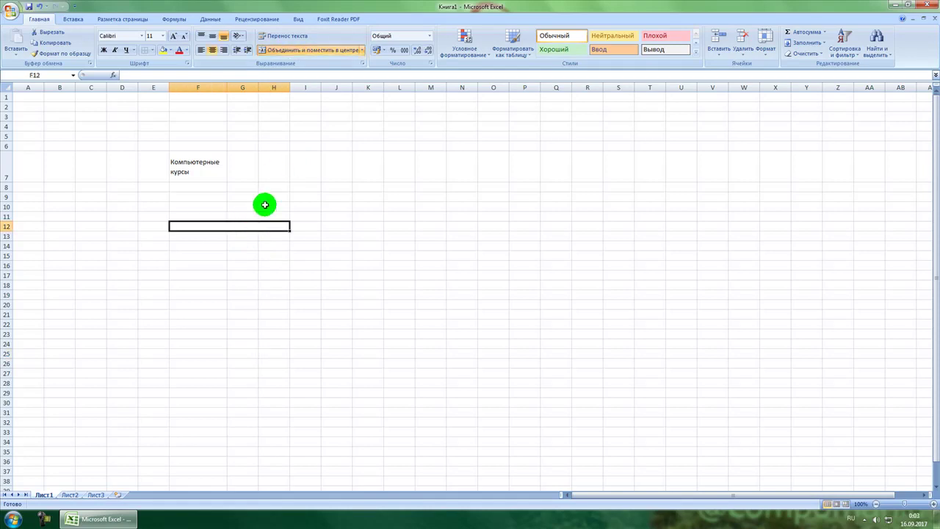
click(300, 51)
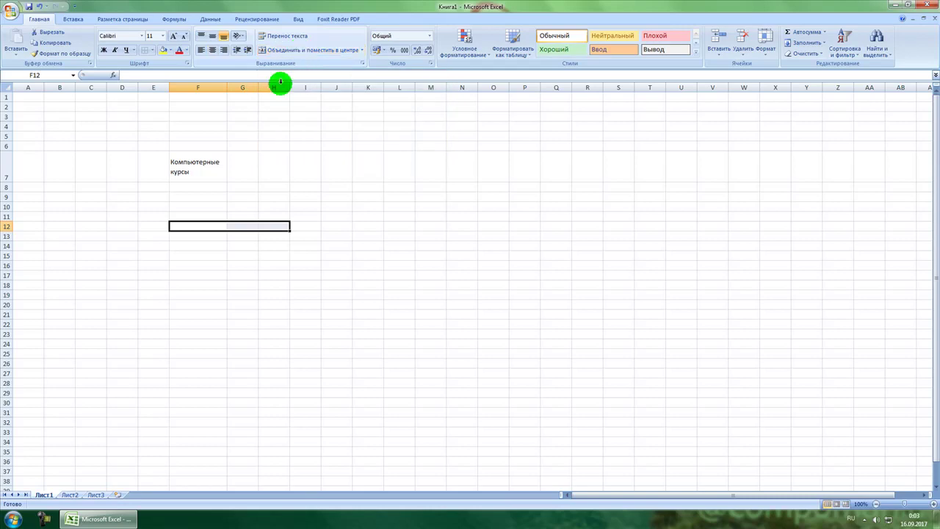
click(243, 225)
click(267, 226)
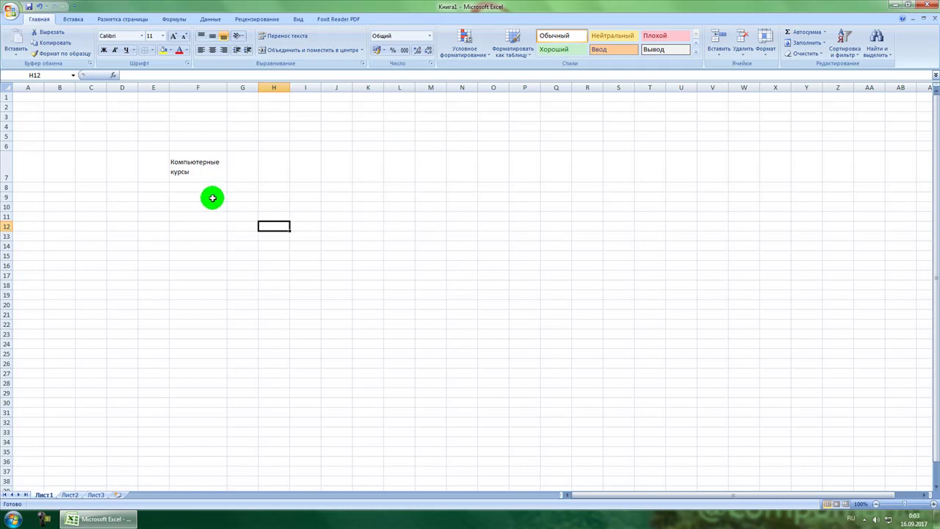
Step: Enter the number 1000000 in cell G9
click(244, 196)
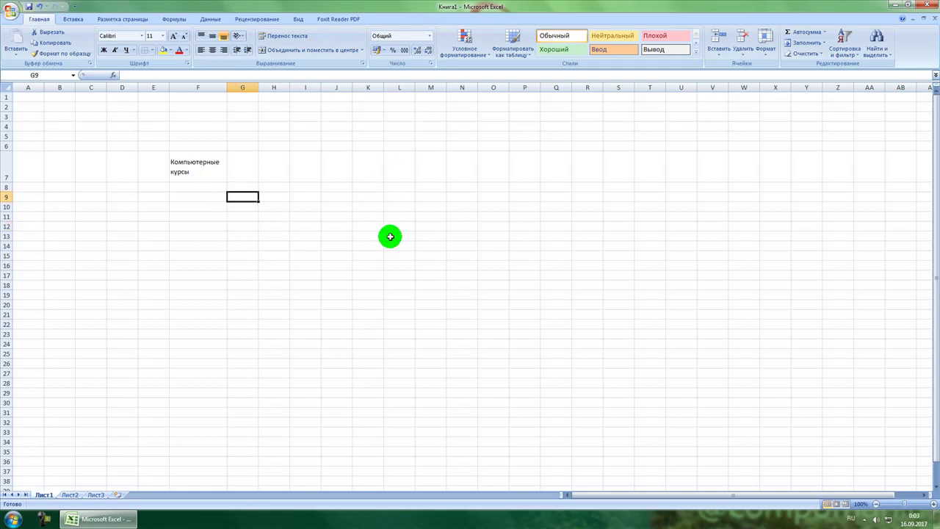
text(00000)
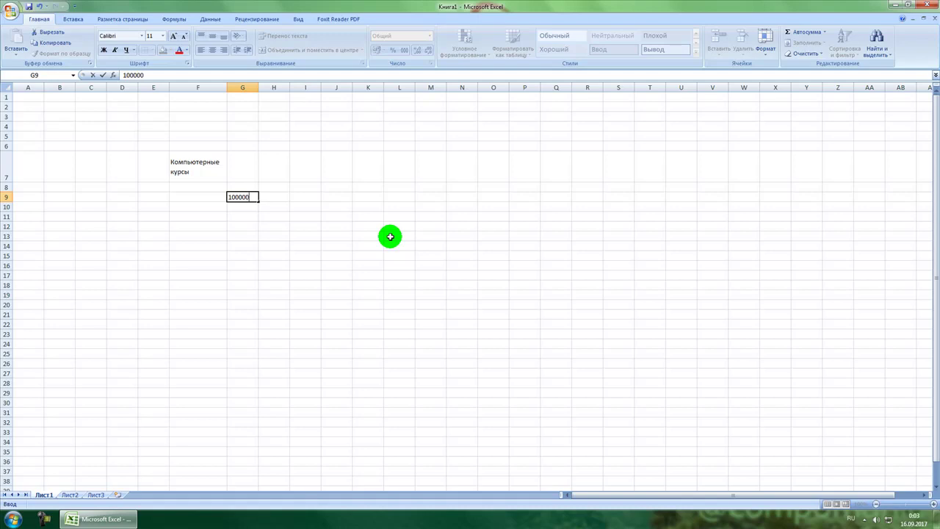
text(00)
key(Return)
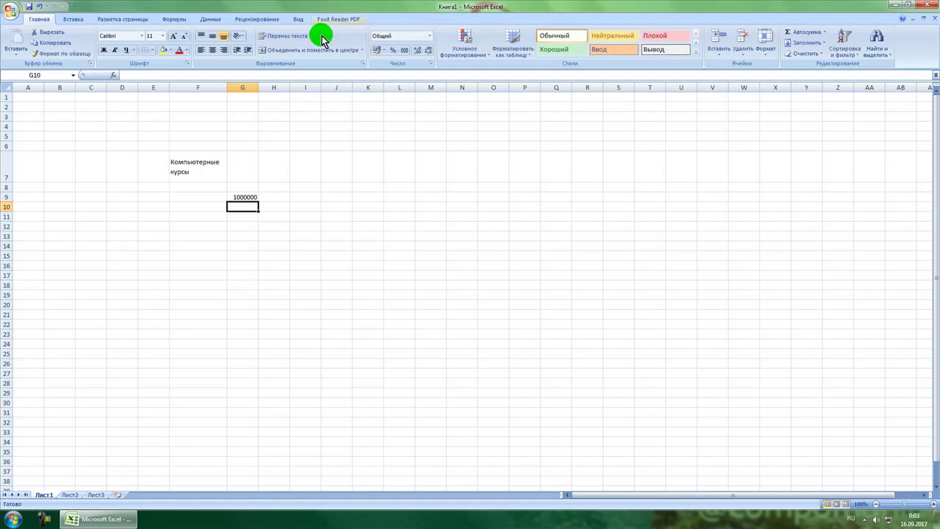
Step: Apply the Числовой (Number) format to cell G9
click(247, 198)
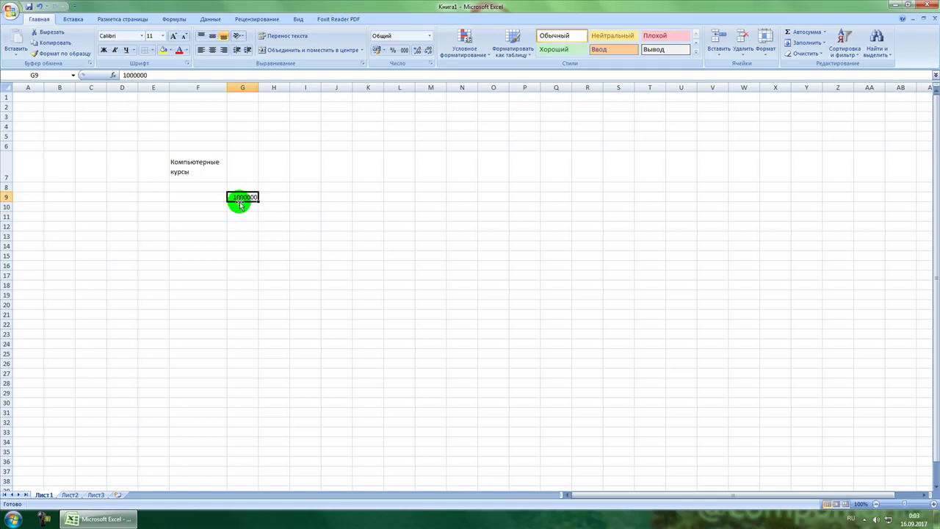
click(430, 36)
click(423, 74)
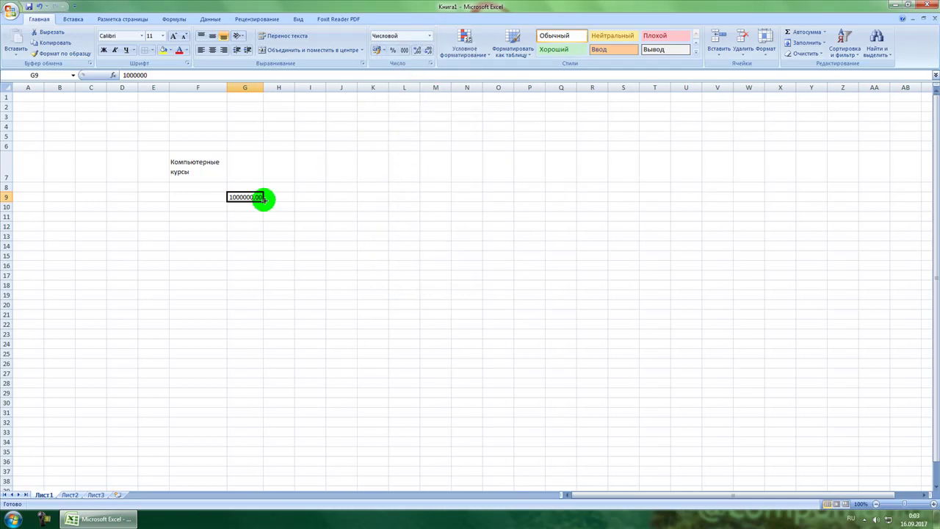
Step: Try more and fewer decimal places on the number in cell G9, finishing with three decimals
click(421, 50)
click(421, 50)
click(421, 50)
click(420, 51)
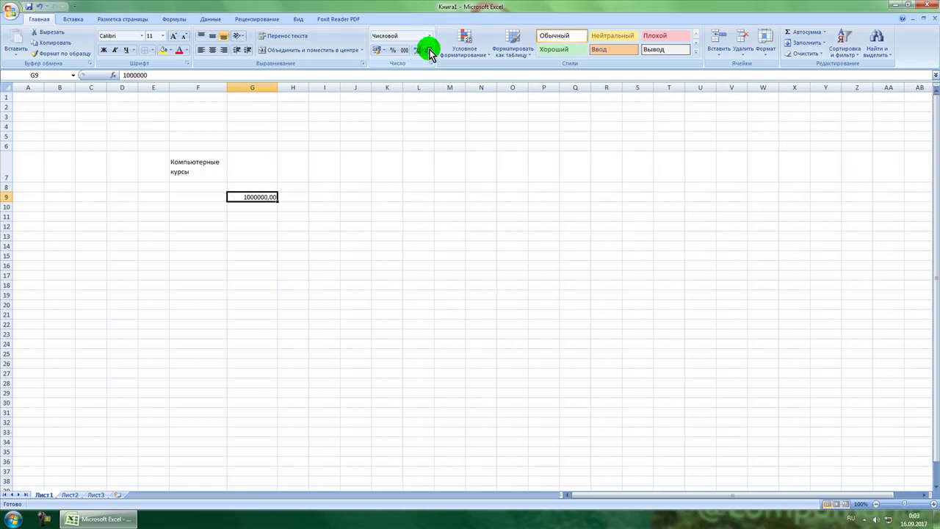
click(420, 51)
click(420, 52)
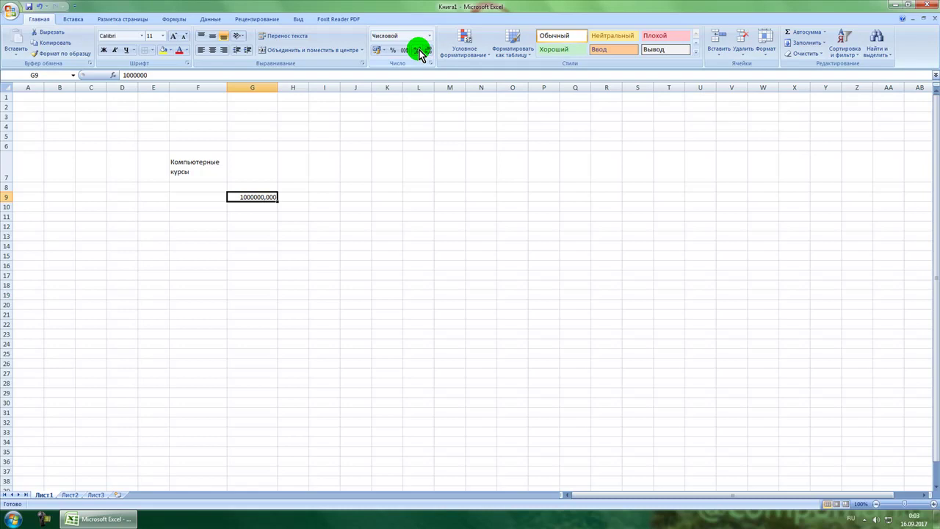
Step: Change the value of cell G9 to 1000000,126 and reduce its display to one decimal place
double_click(267, 193)
click(268, 197)
double_click(268, 197)
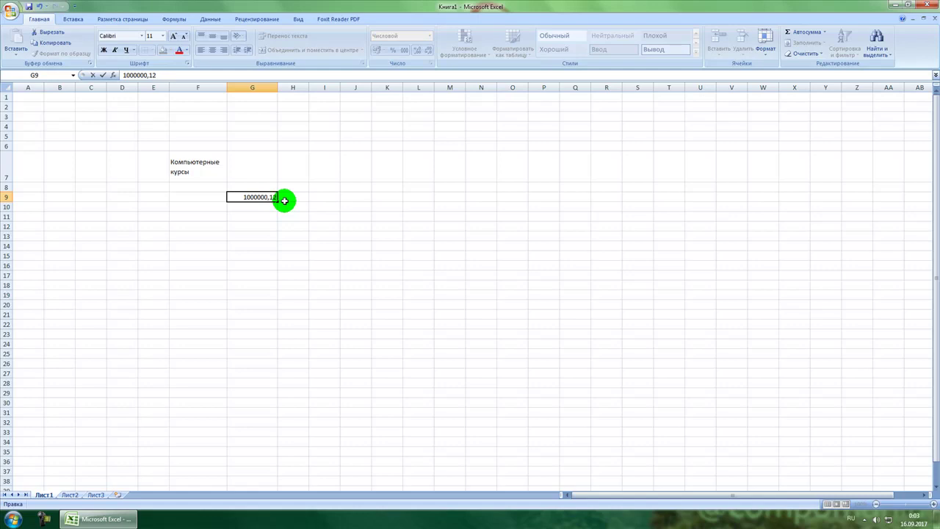
key(Return)
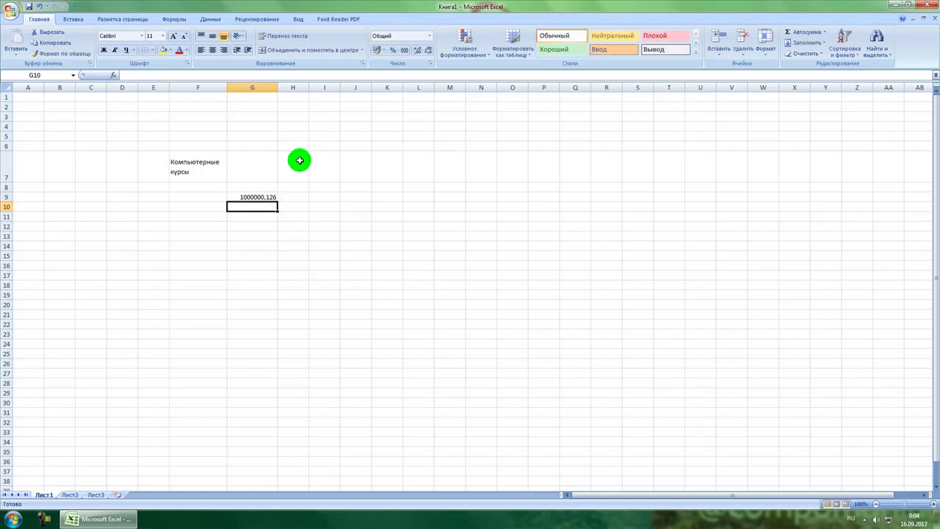
click(265, 196)
click(419, 52)
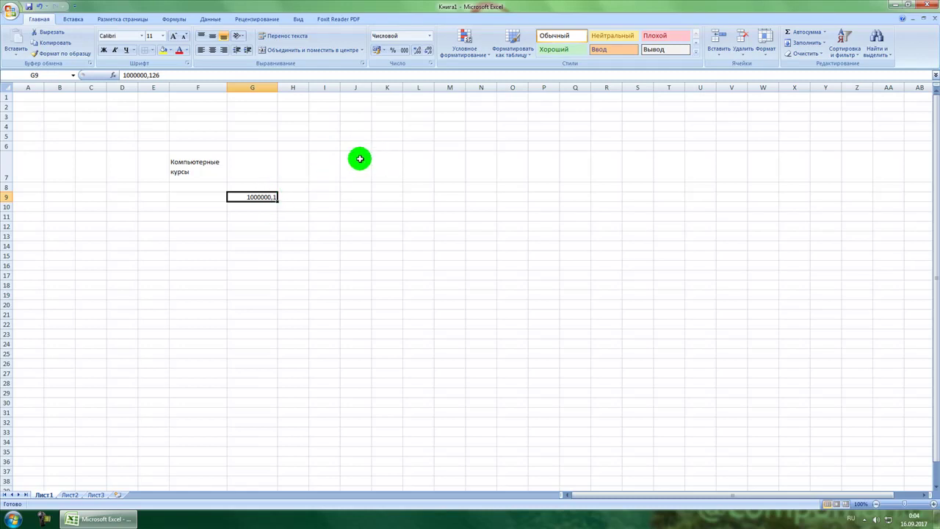
Step: Edit the decimals of the number in cell G9 so its value is 1000000,162, and reselect the cell
double_click(274, 197)
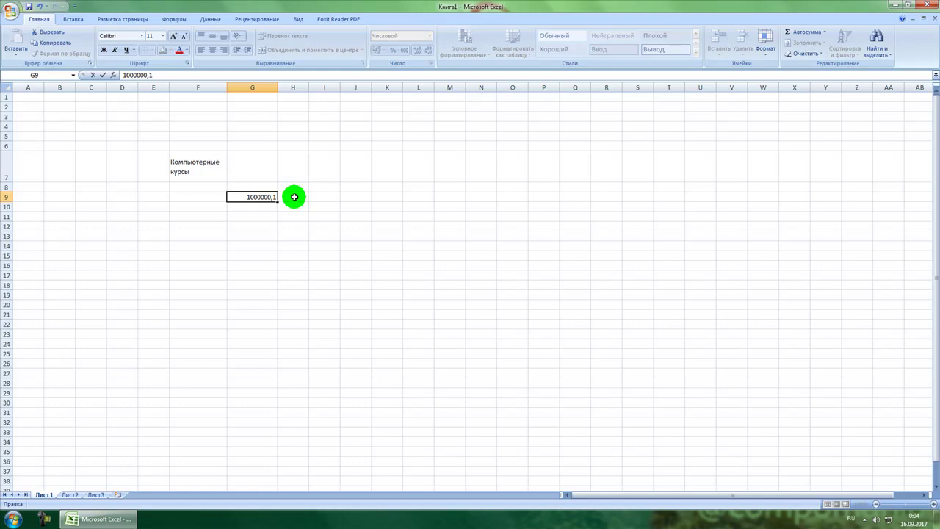
key(Return)
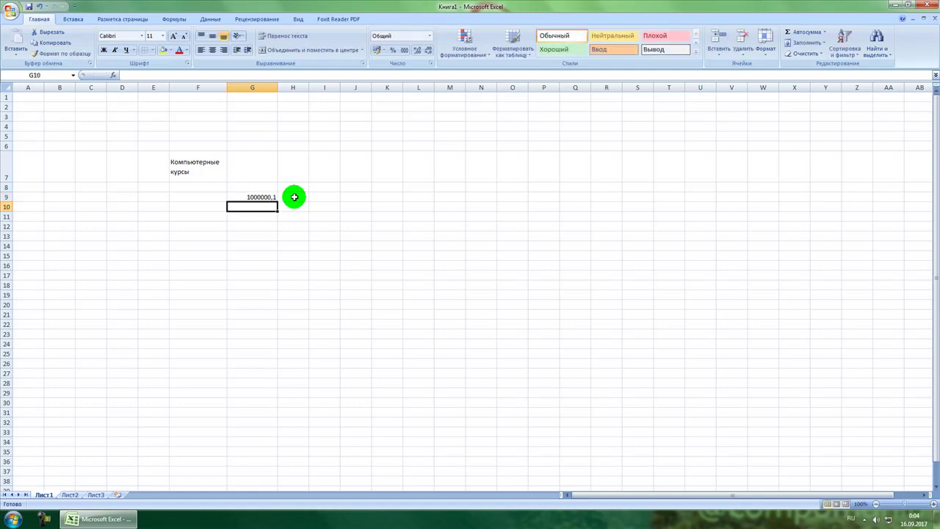
double_click(273, 197)
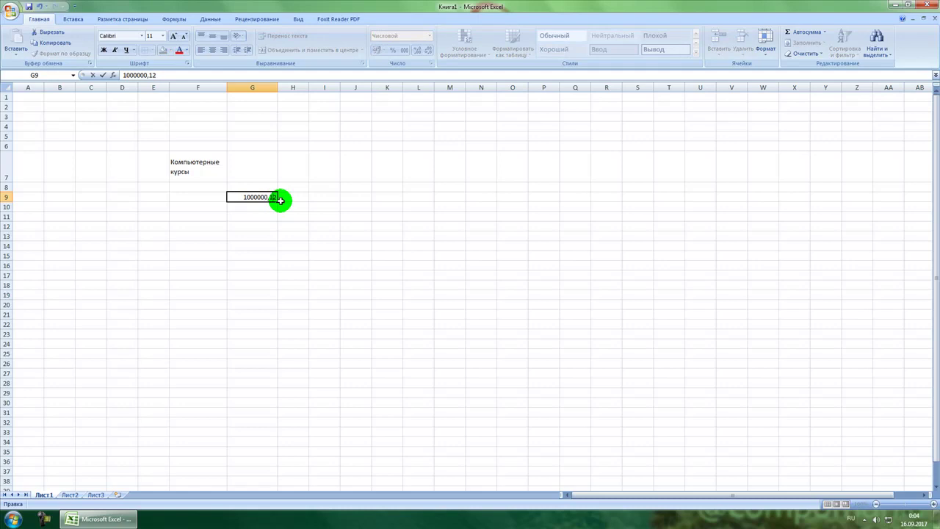
key(Return)
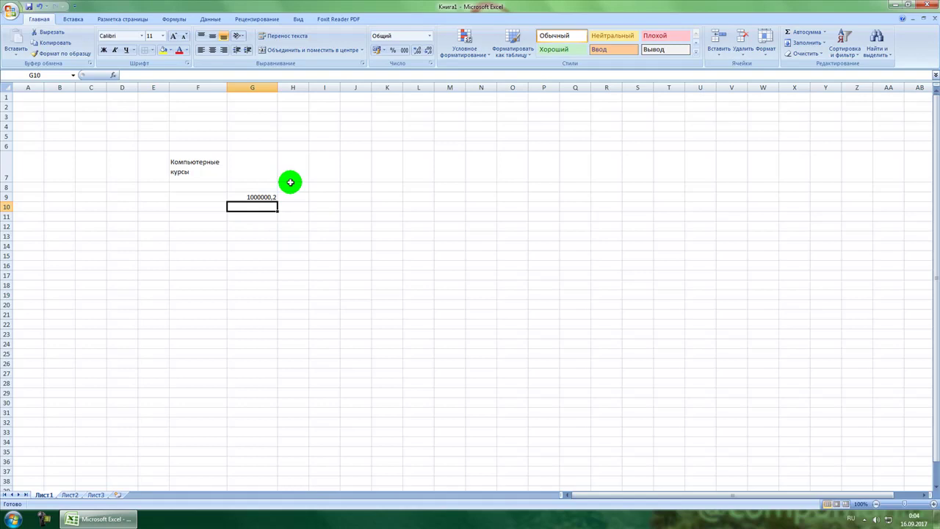
click(324, 254)
click(264, 196)
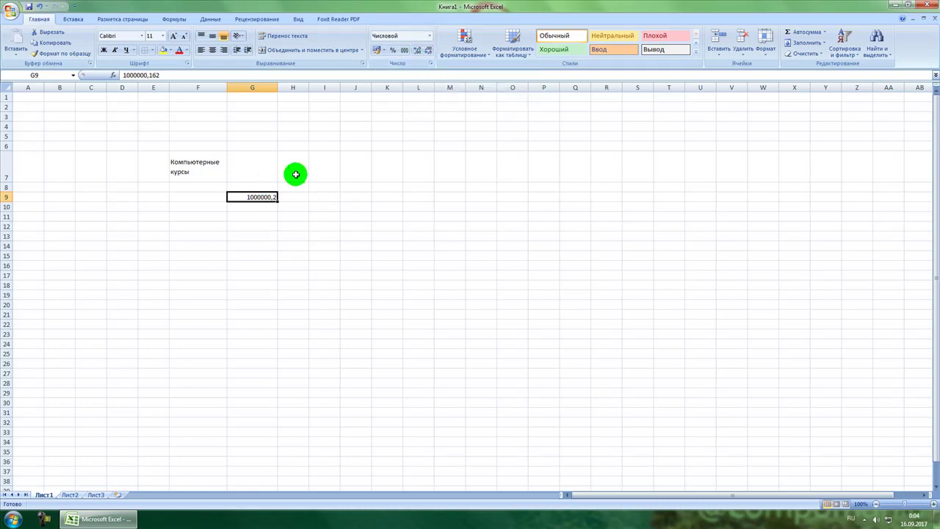
Step: Try the Денежный (Currency) format on cell G9, and set the cell to the Общий (General) format
click(429, 36)
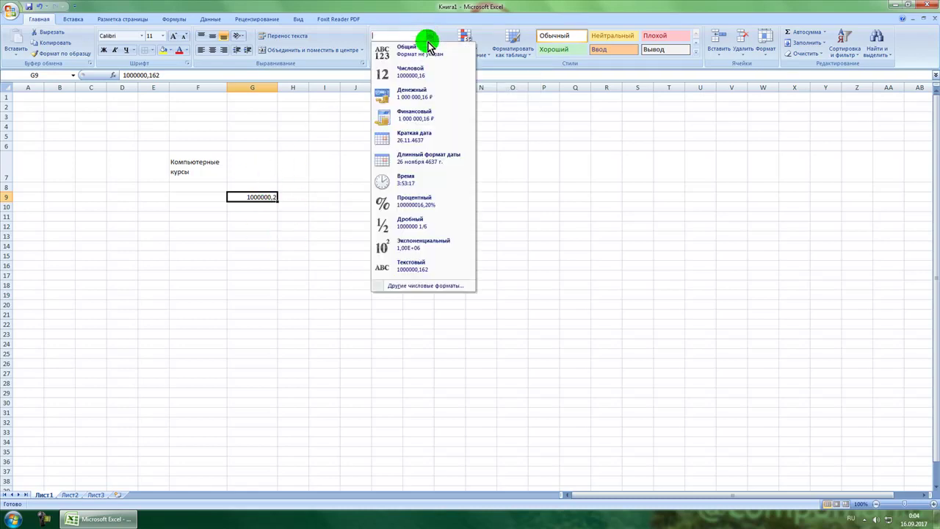
click(433, 95)
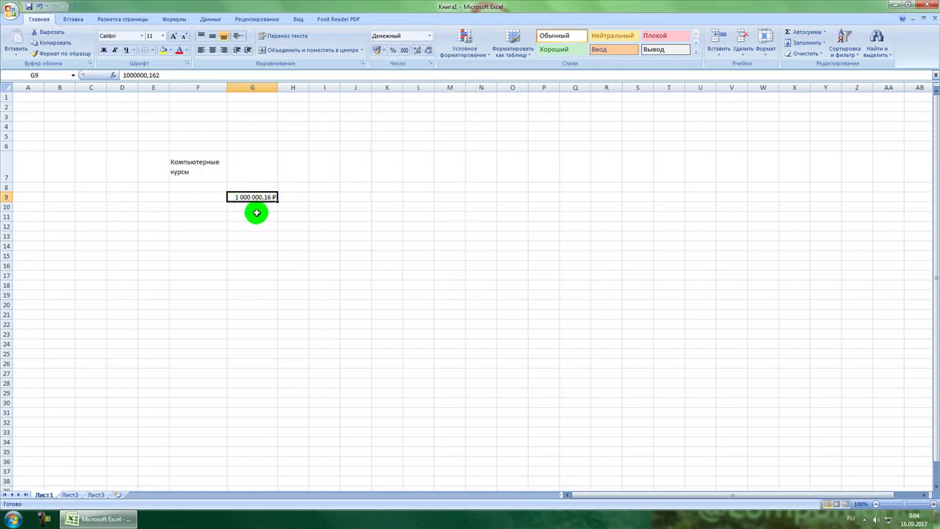
click(430, 36)
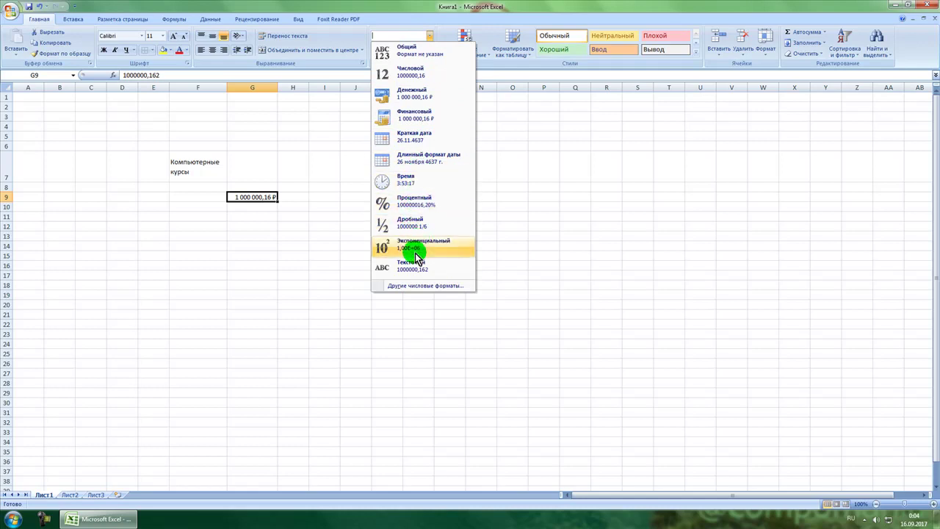
click(409, 52)
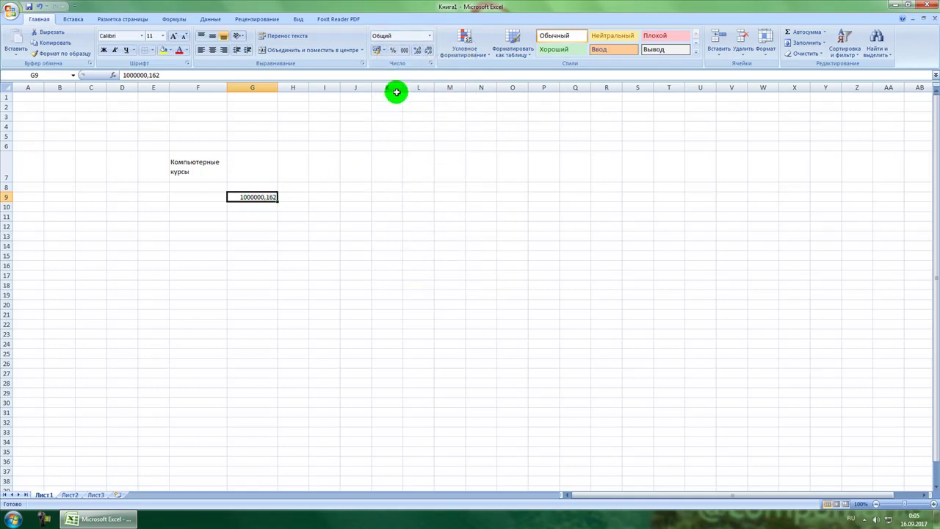
Step: Apply the Финансовый (Accounting) format to cell G9 with two decimals and the "$ Английский (США)" currency symbol
click(384, 50)
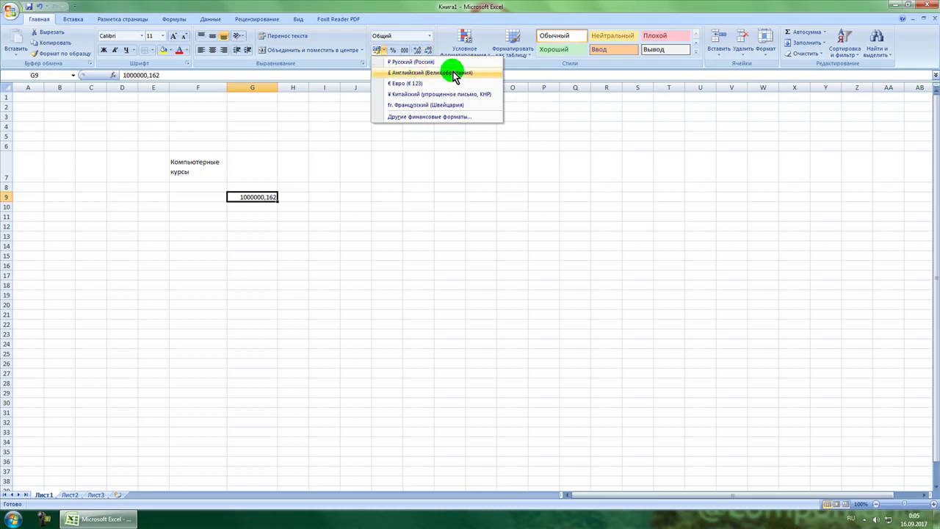
click(415, 116)
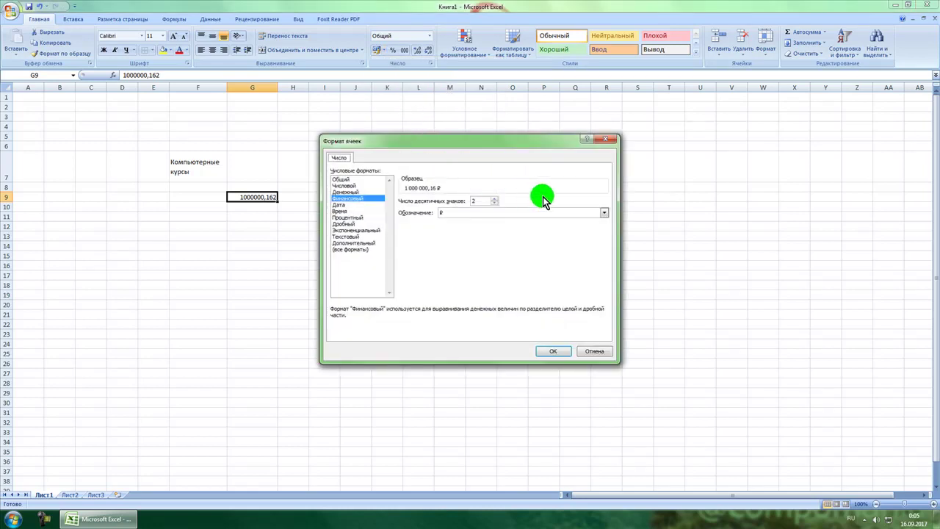
click(577, 214)
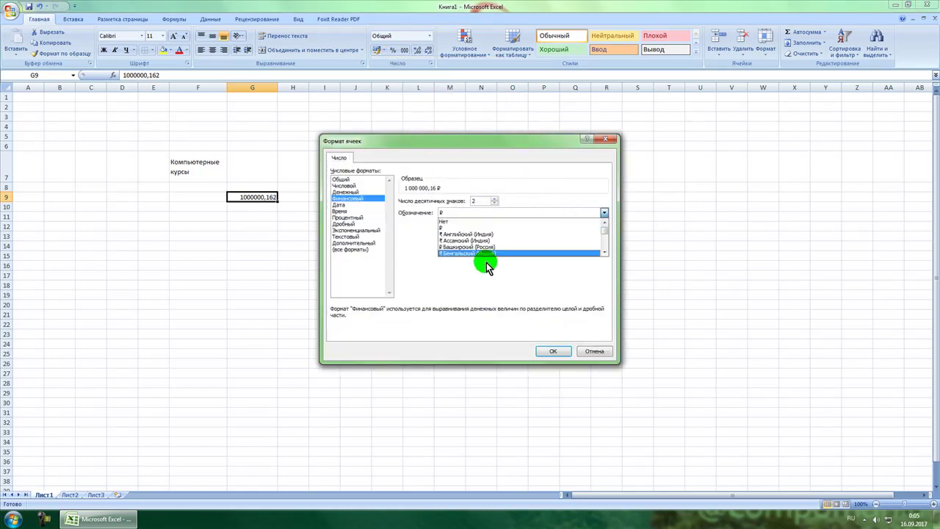
scroll(493, 250, down, 4)
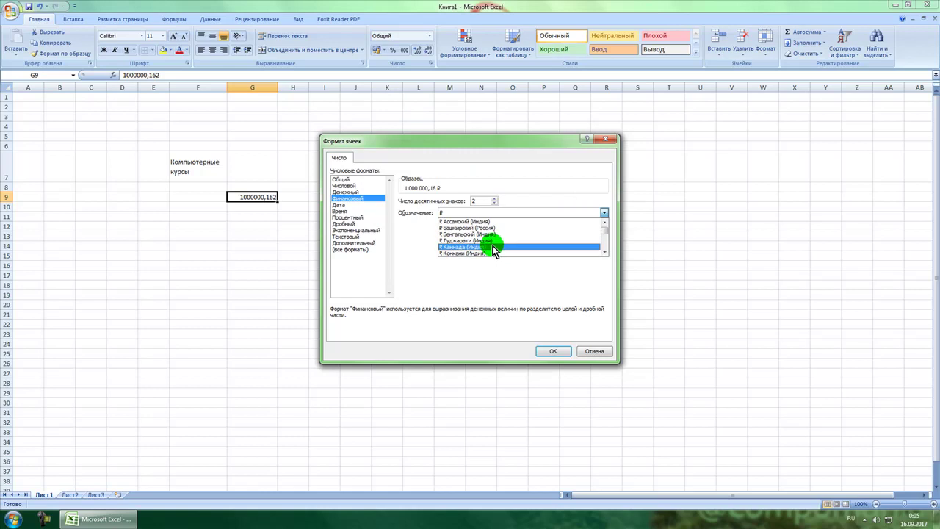
scroll(494, 250, down, 1)
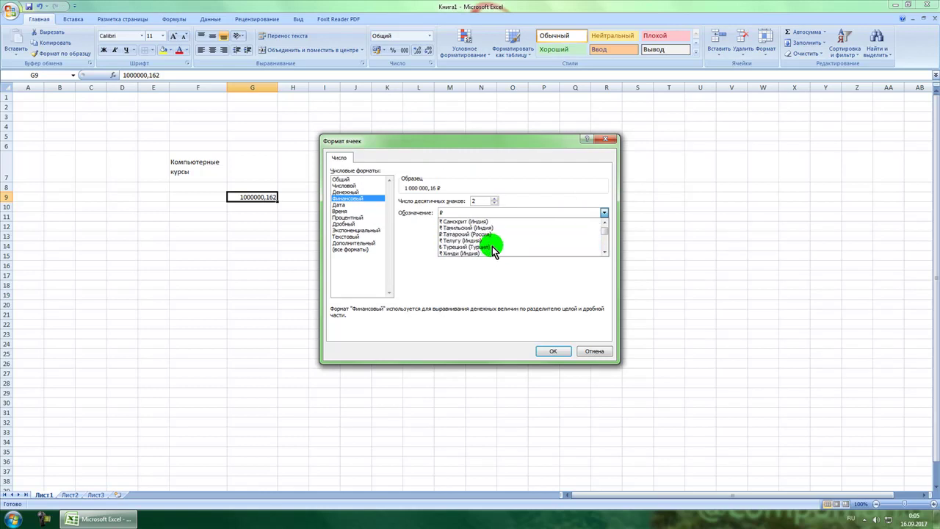
scroll(493, 249, up, 2)
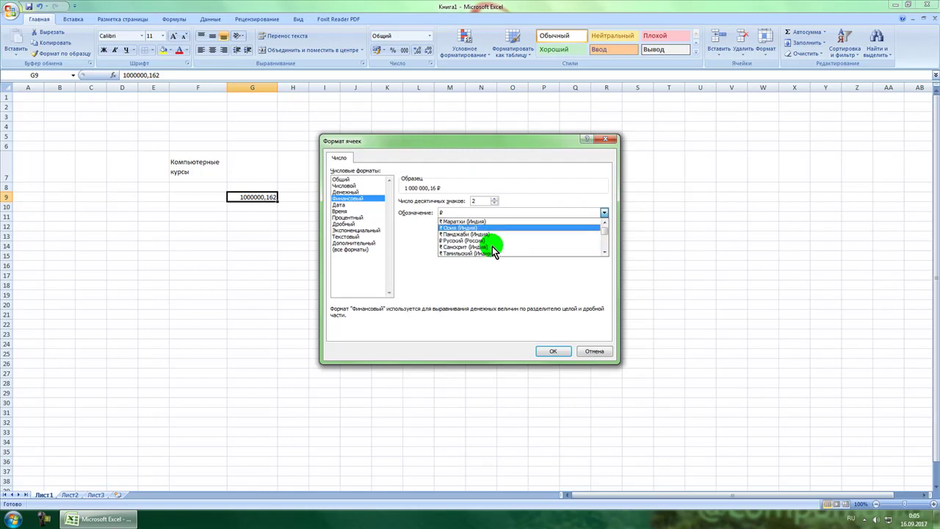
scroll(493, 250, up, 3)
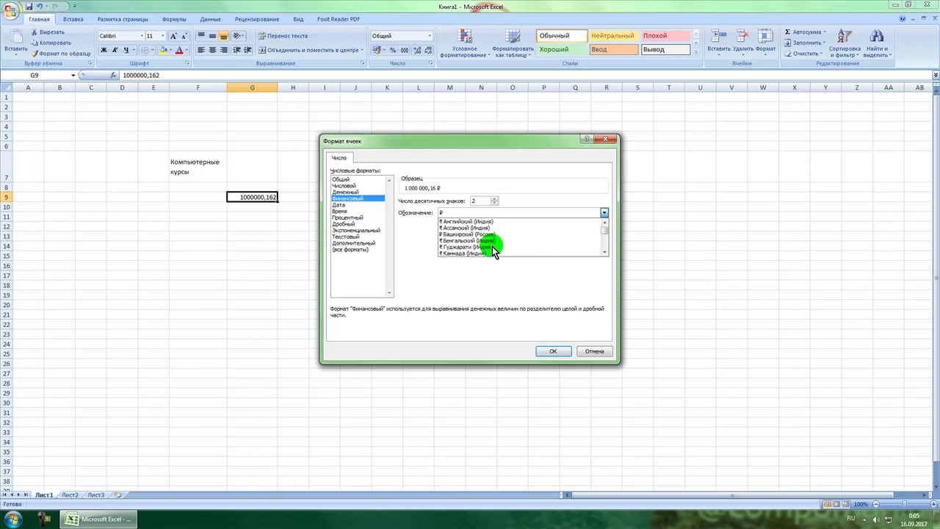
scroll(489, 245, up, 1)
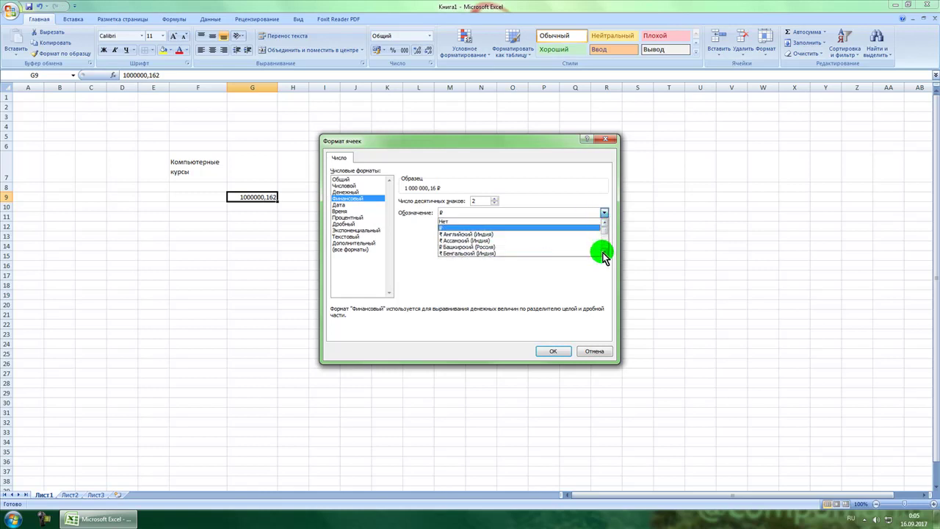
scroll(605, 253, down, 4)
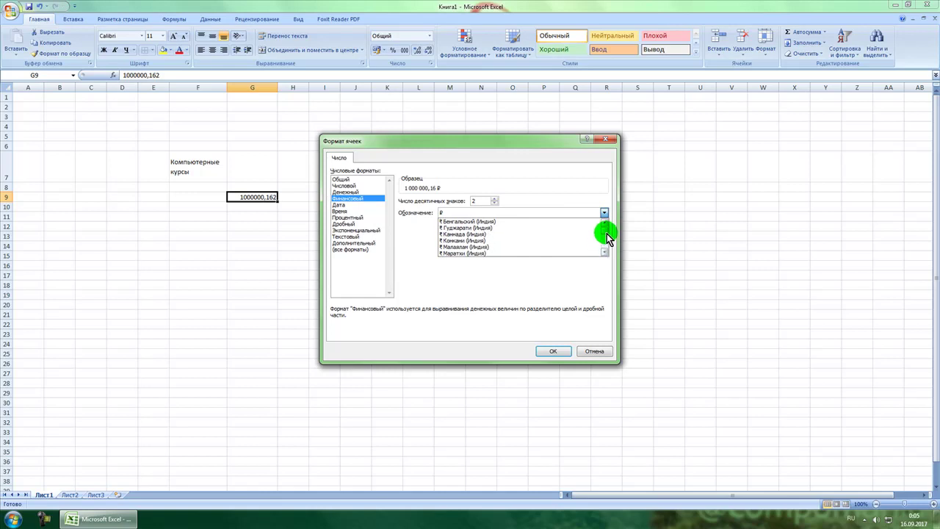
scroll(605, 221, up, 5)
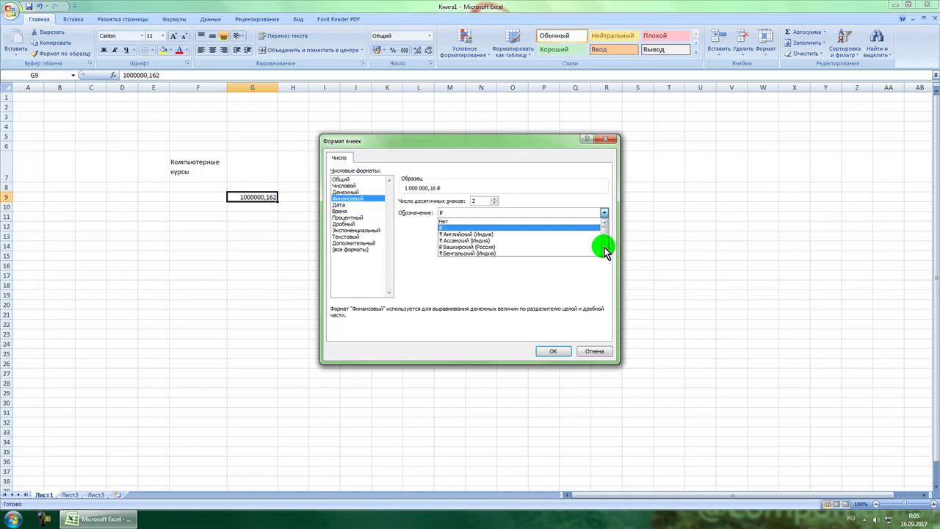
scroll(605, 253, down, 3)
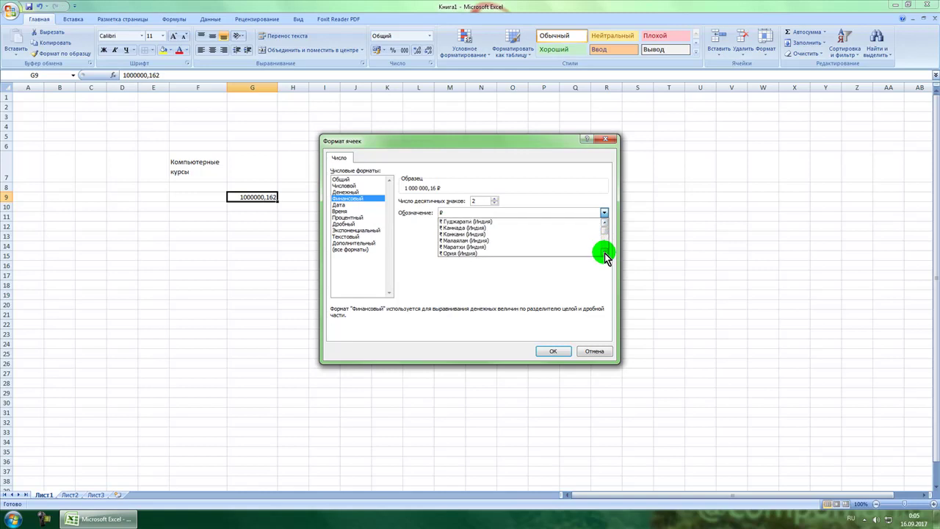
scroll(604, 252, down, 5)
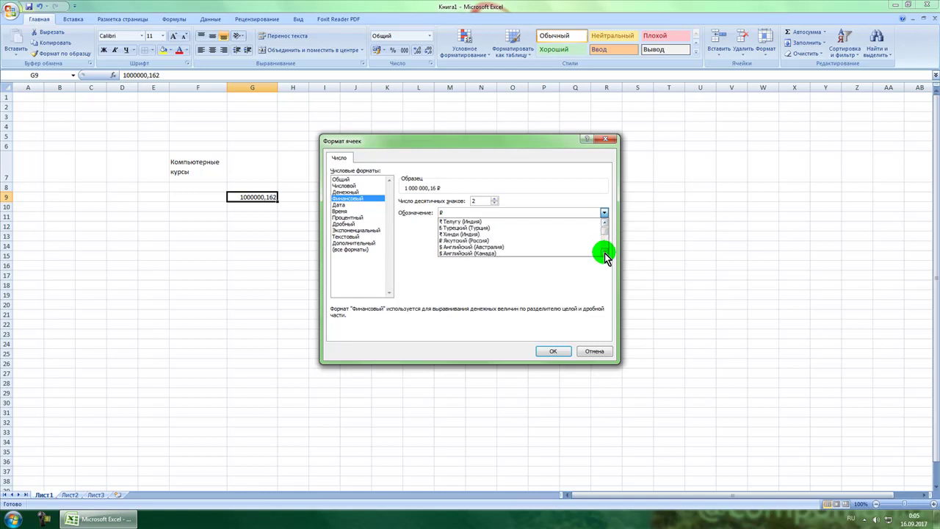
scroll(604, 253, down, 2)
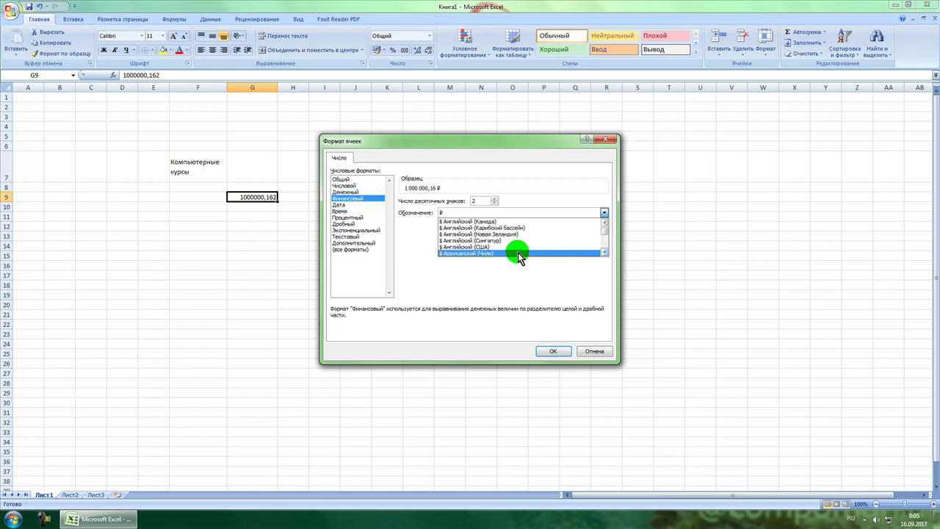
click(489, 247)
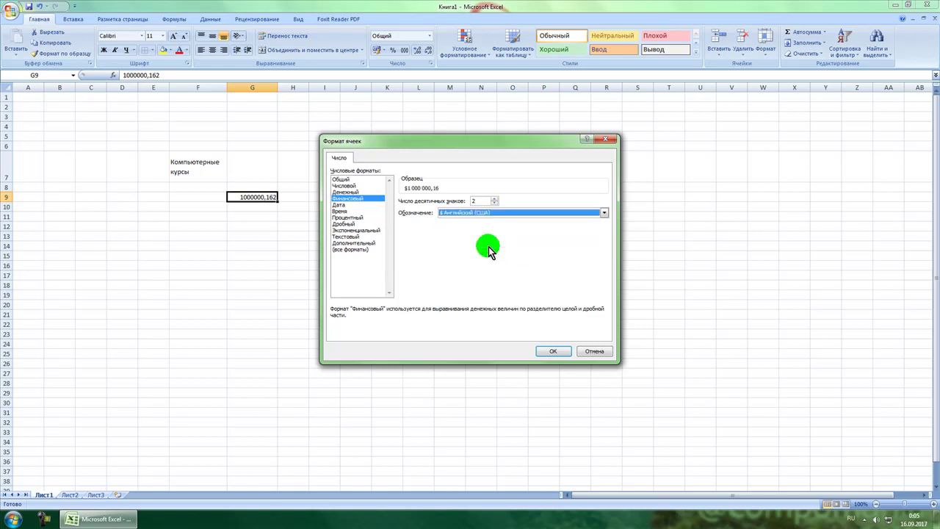
click(543, 350)
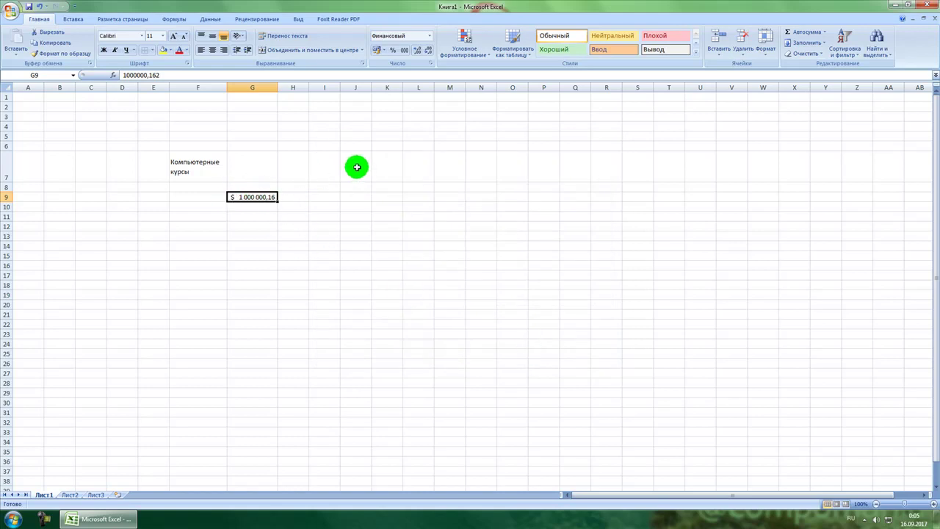
Step: Reset cell G9 to the Общий (General) format and apply the thousands-separator format to its number
click(431, 37)
click(424, 48)
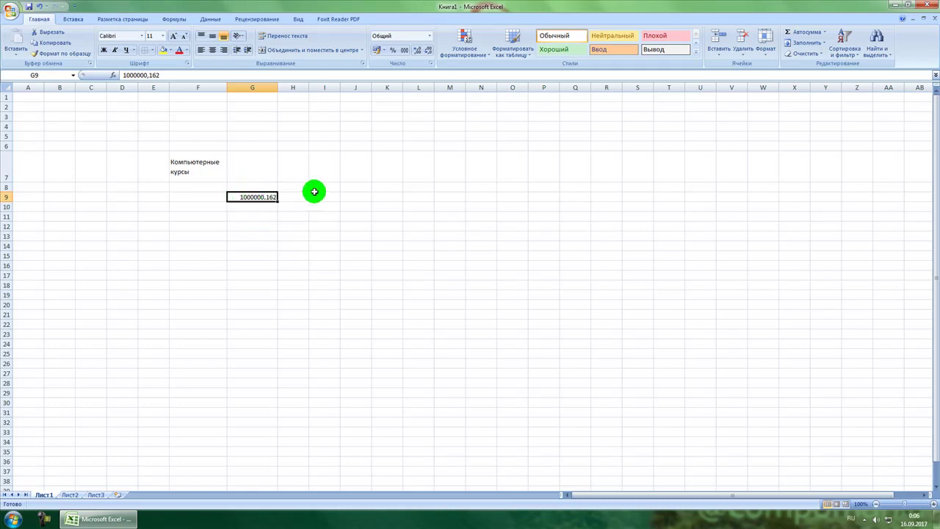
click(405, 49)
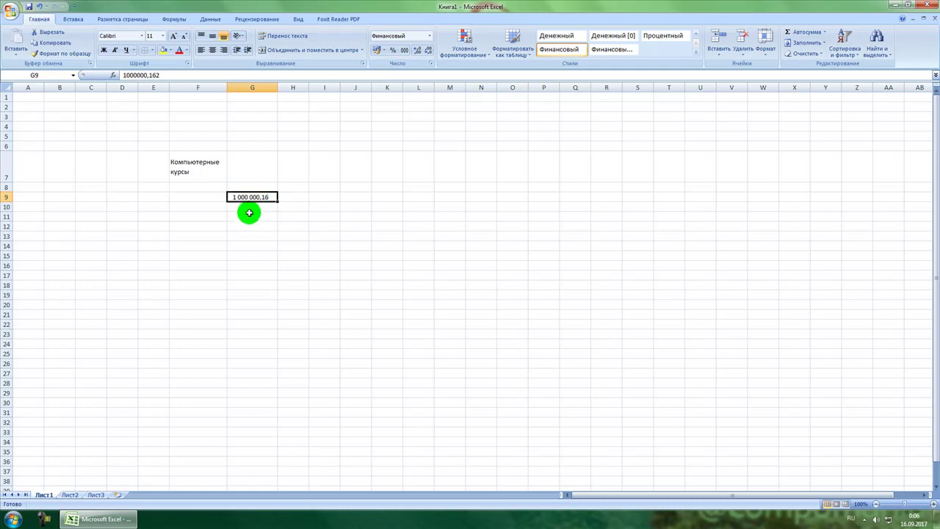
Step: Change the value of cell G9 to 10000000,162 and display it as a plain number without separators or decimals
double_click(257, 197)
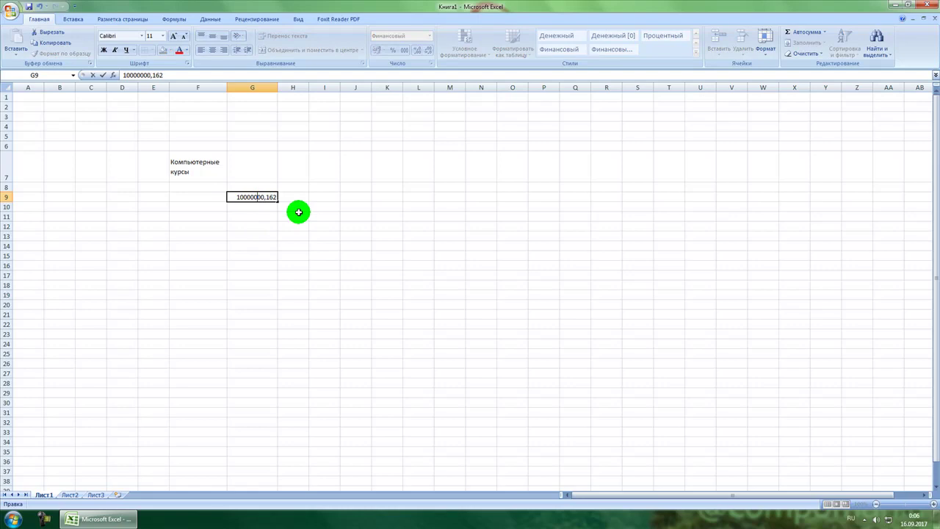
key(Return)
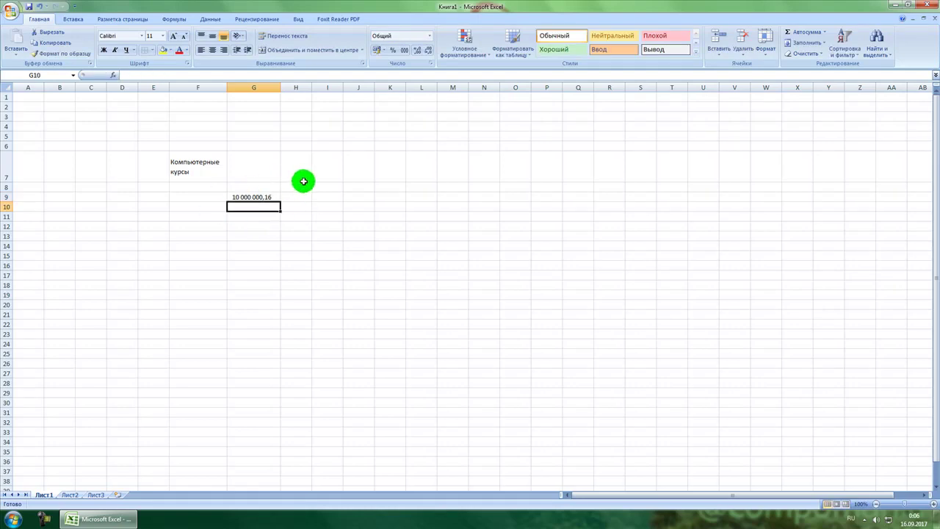
click(264, 196)
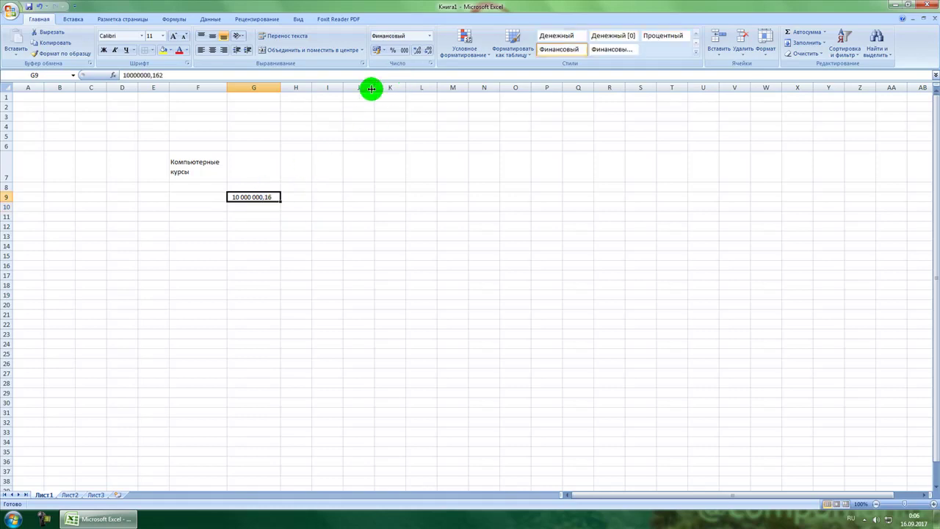
click(428, 36)
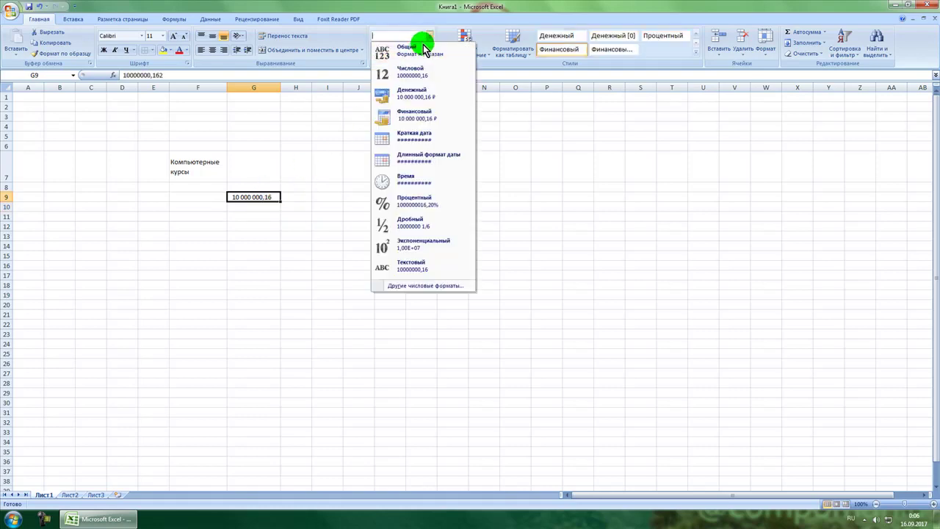
click(422, 52)
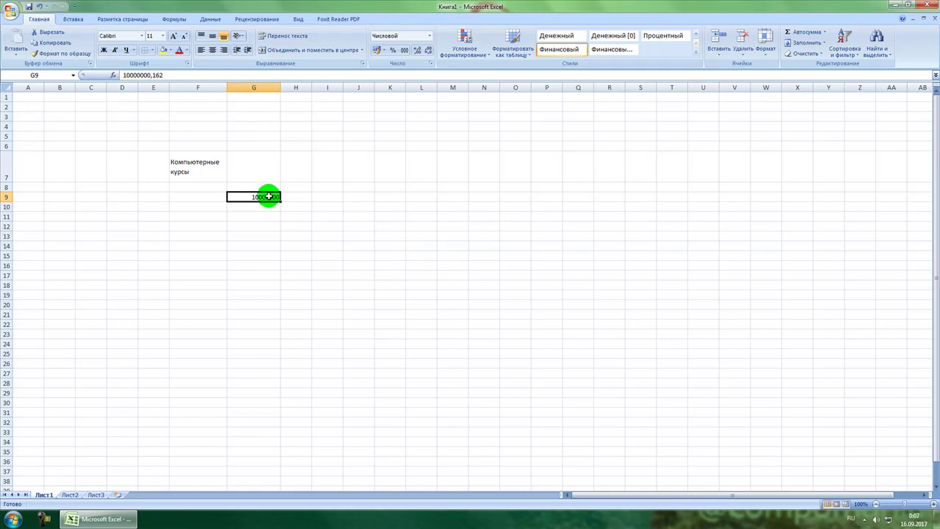
Step: Enter the text "смить" in cell G7 and reselect the cell
click(257, 163)
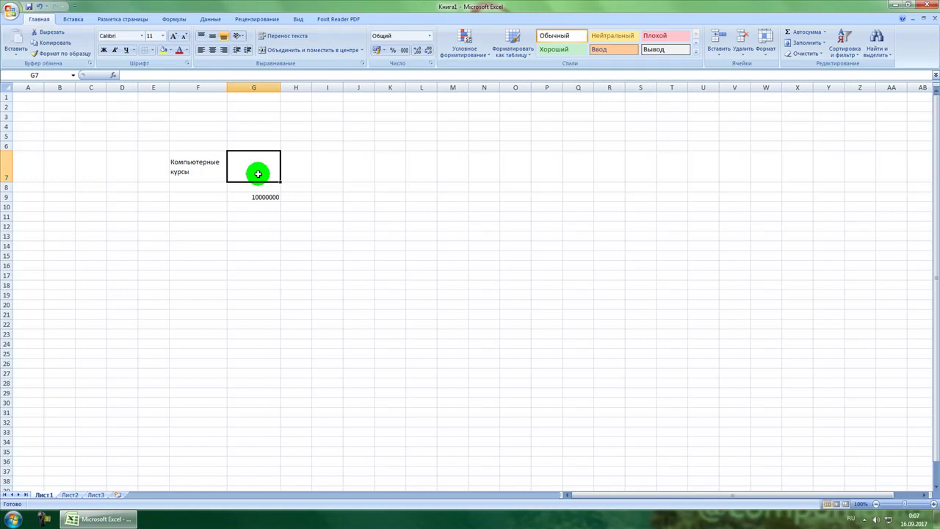
text(смить)
key(Return)
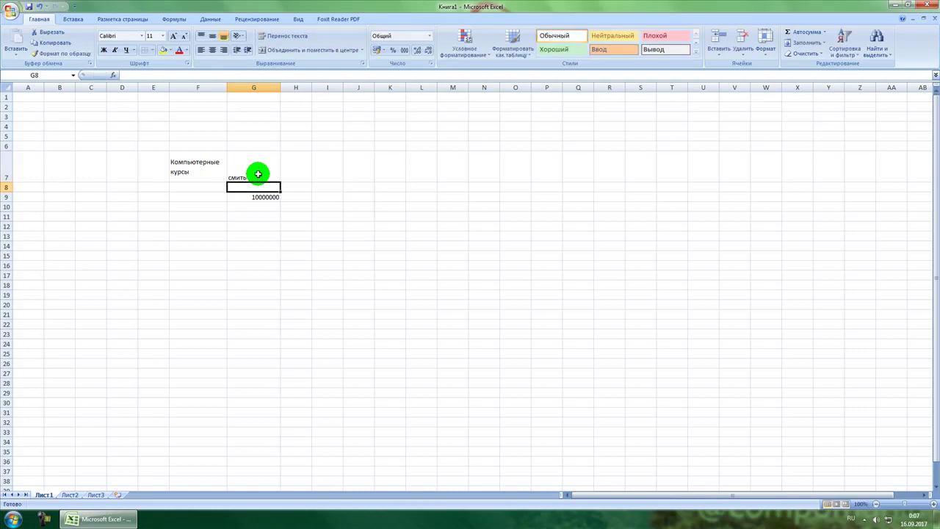
click(258, 174)
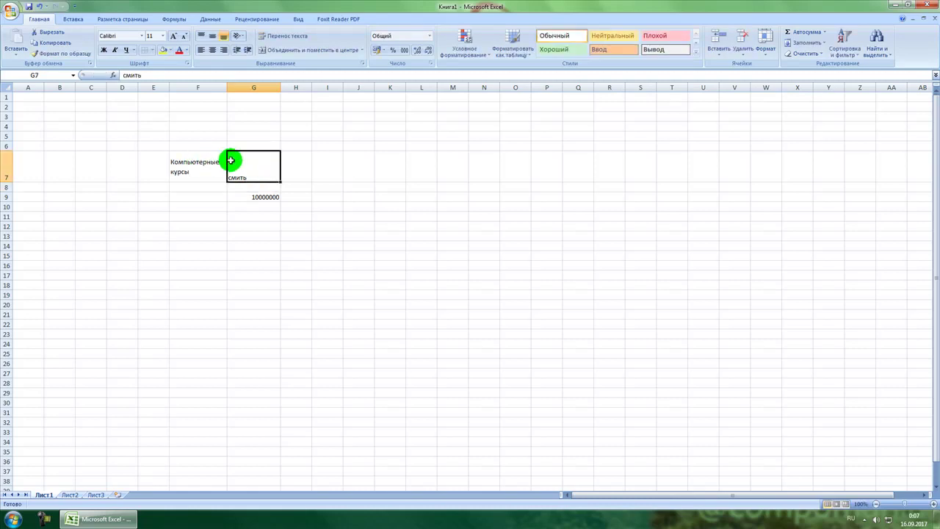
Step: Insert an empty column before column G, delete that new column, and select cell G7
right_click(253, 86)
click(284, 137)
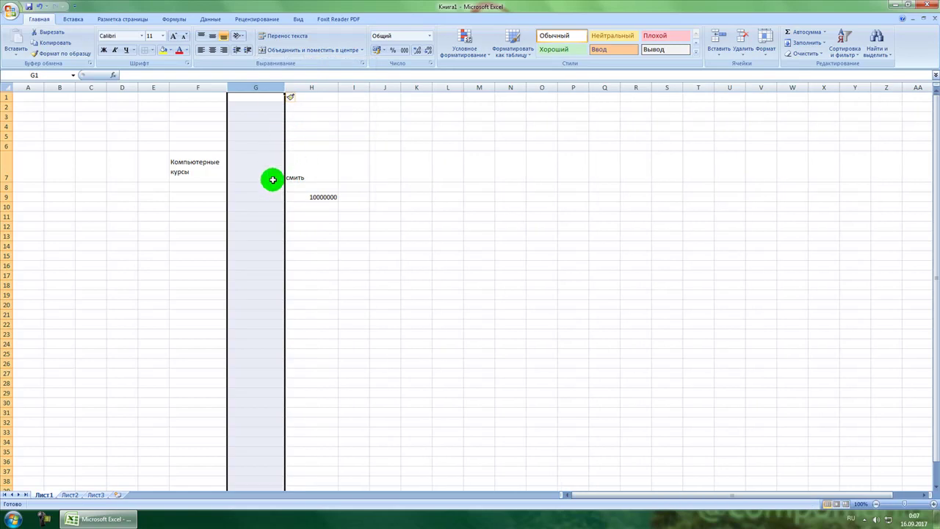
click(316, 265)
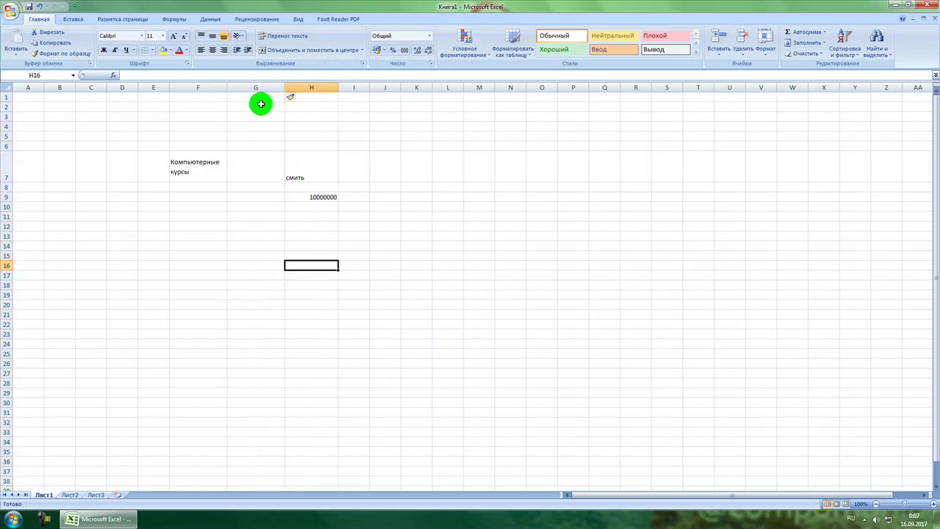
right_click(256, 88)
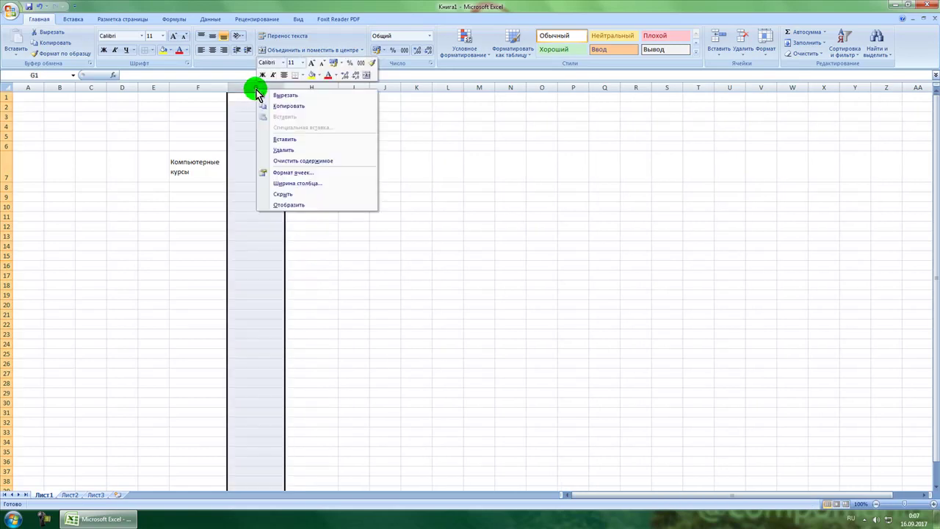
click(282, 152)
click(271, 169)
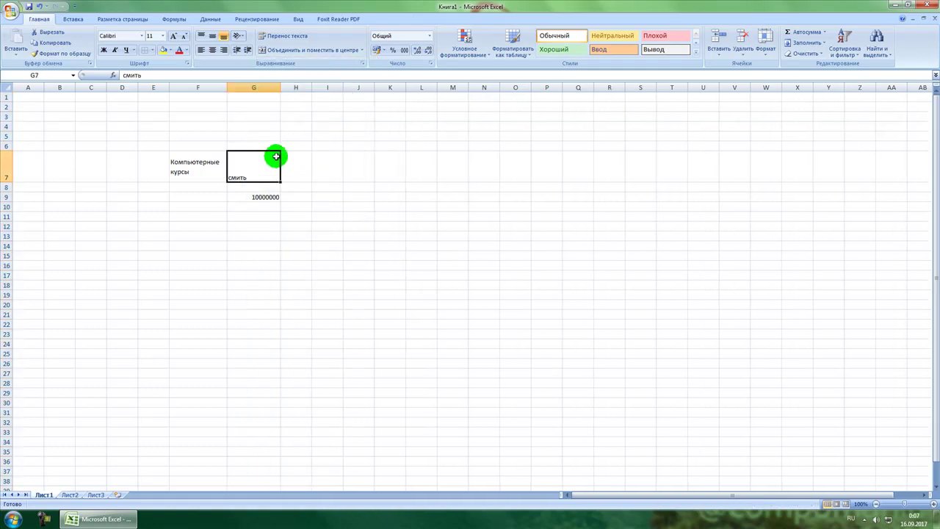
Step: Examine the insert and delete options available for the selected column G without applying any, and clear the column selection
click(255, 87)
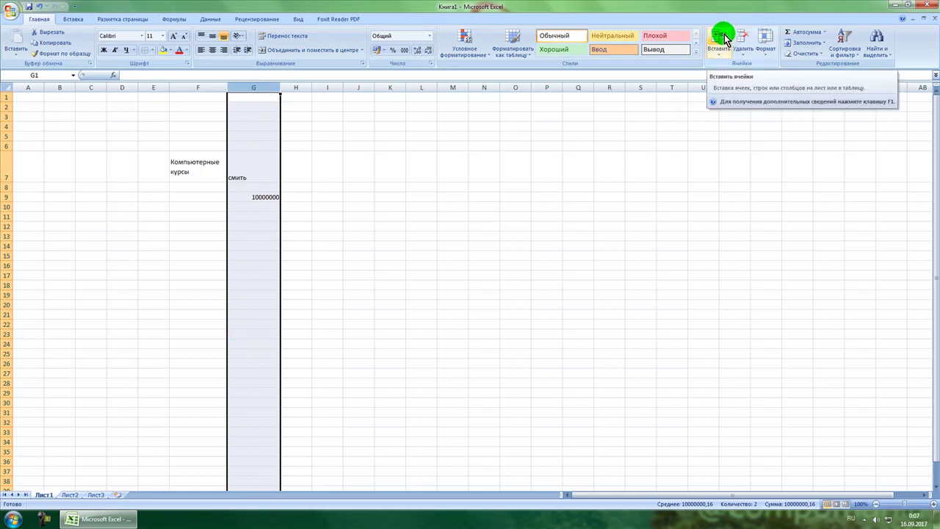
click(716, 55)
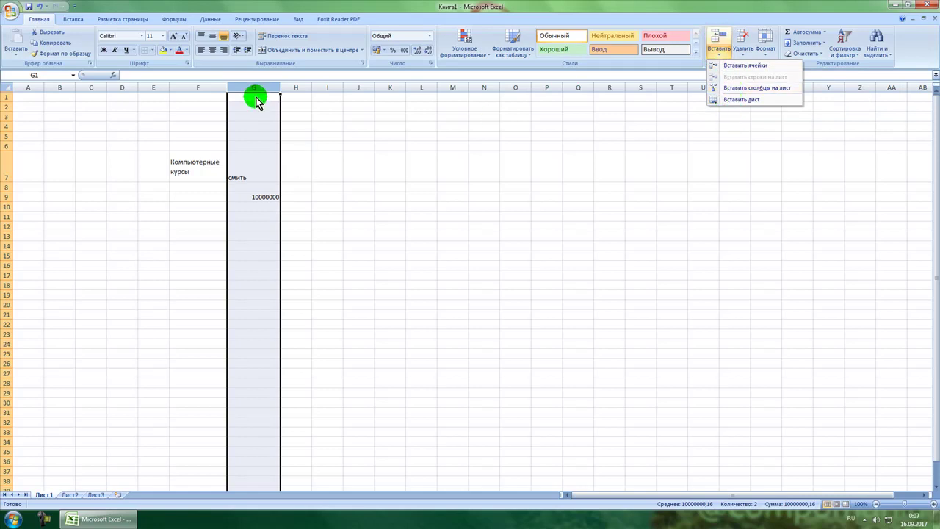
click(744, 50)
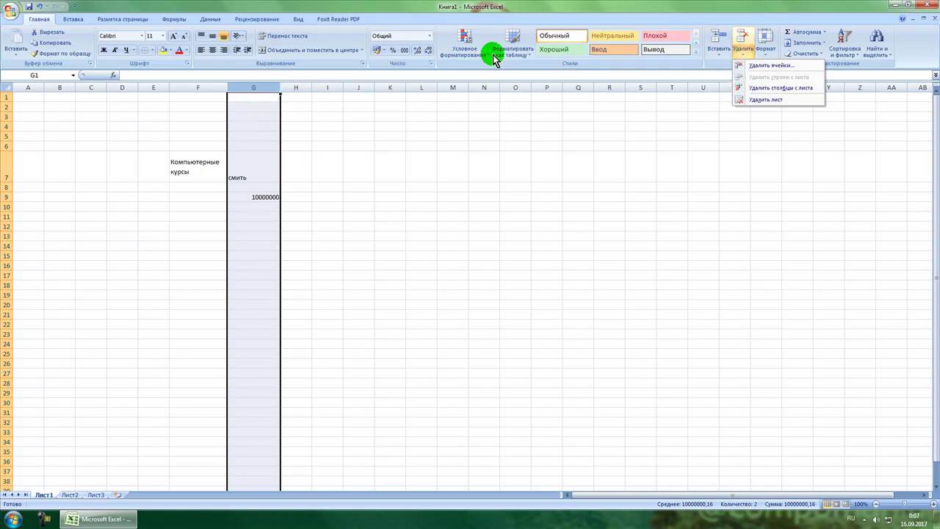
right_click(261, 86)
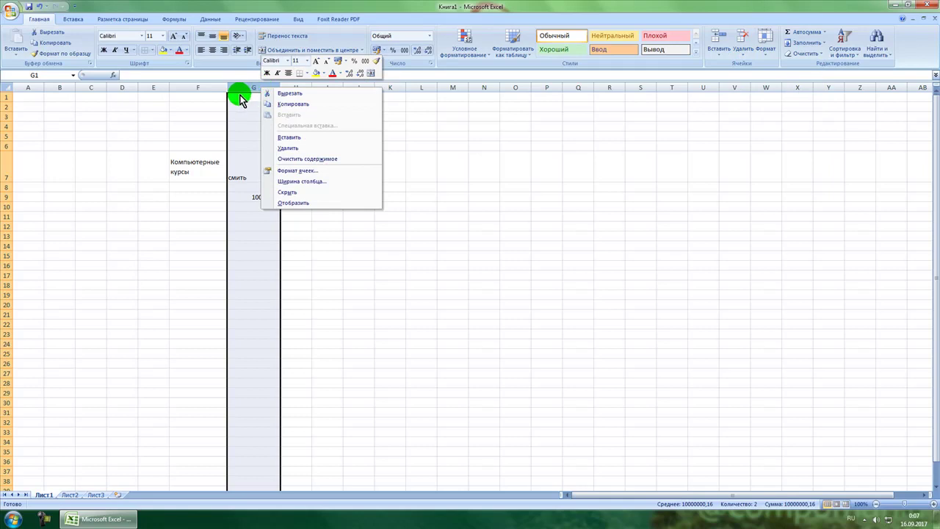
click(240, 95)
click(318, 171)
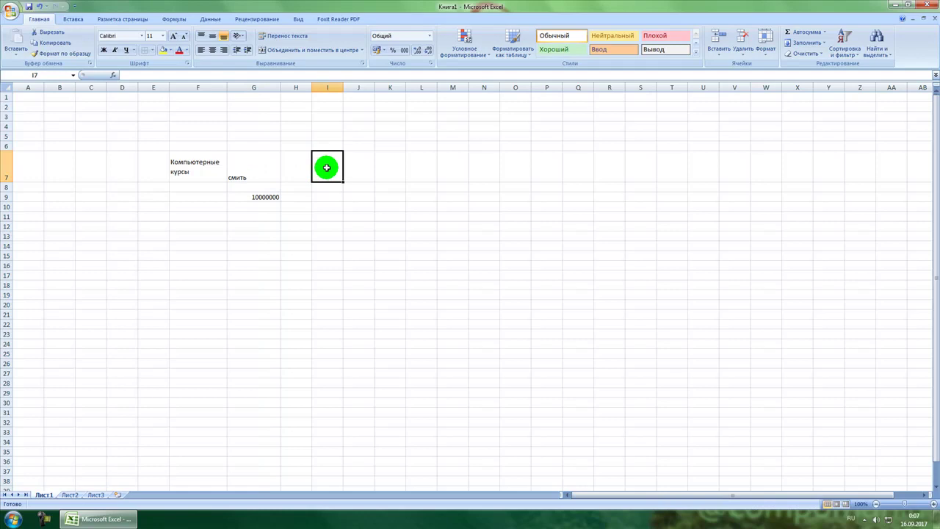
click(257, 206)
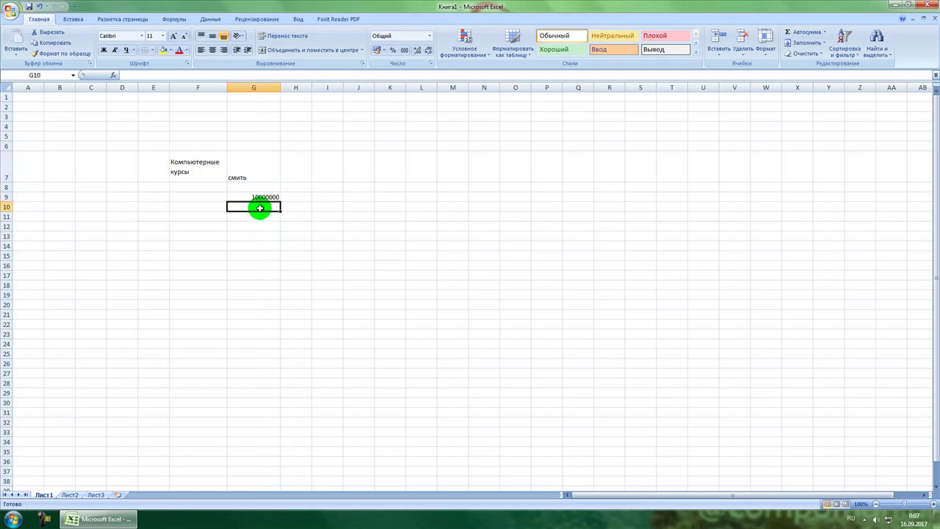
Step: Enter 56565 in cell G10 and 65465 in cell G11, discarding the sum formula started in G10
click(822, 33)
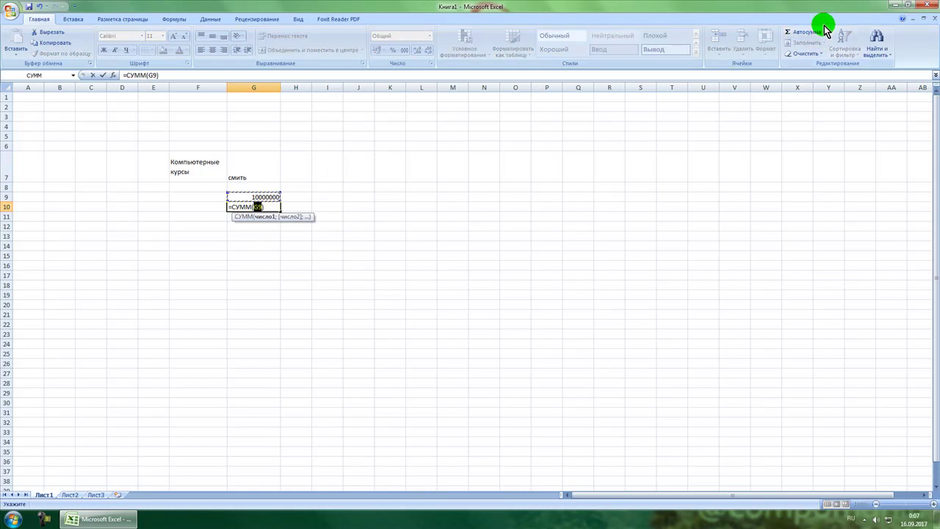
key(Escape)
text(56565)
key(Return)
text(65465)
key(Return)
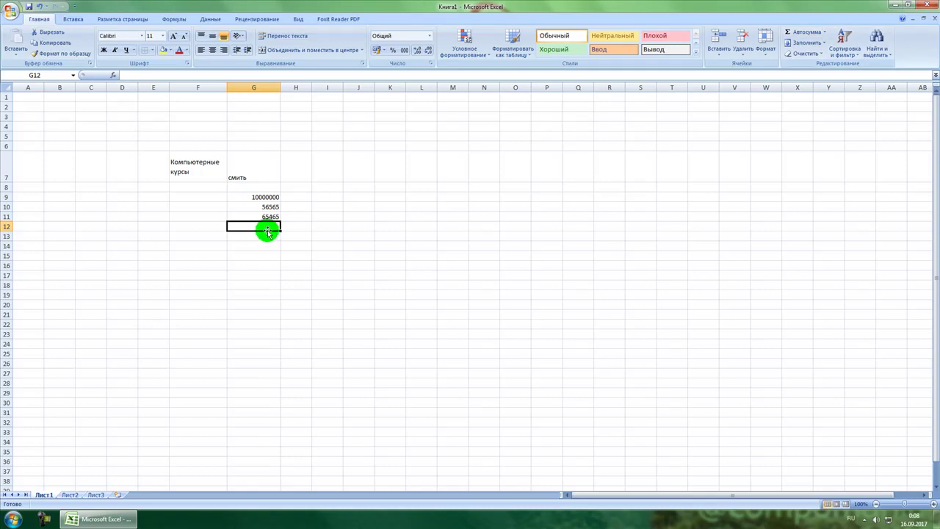
Step: Total the range G9:G11 in cell G12 with AutoSum and select an empty cell away from the data
click(802, 32)
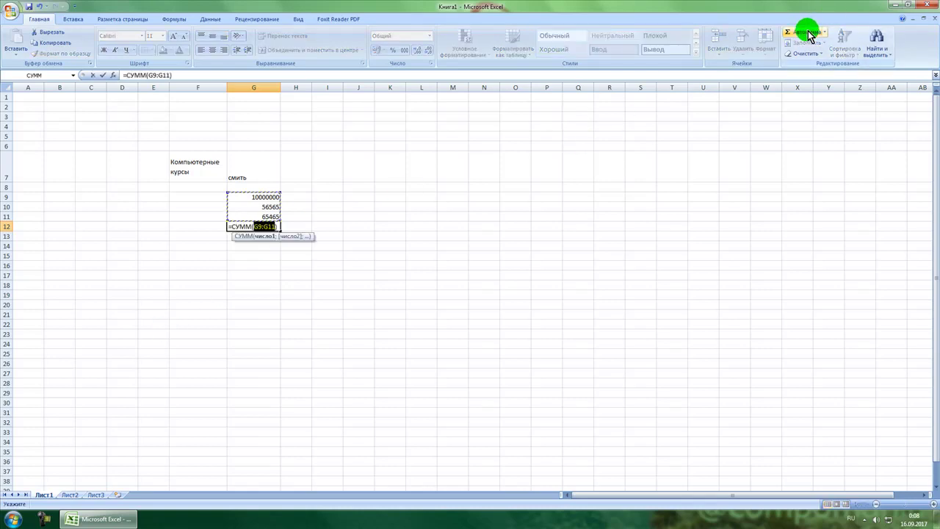
key(Return)
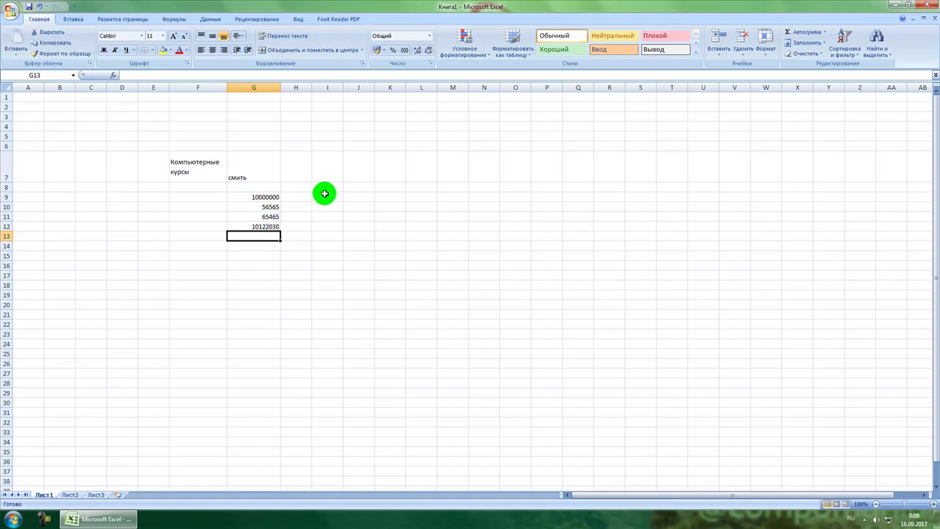
click(382, 312)
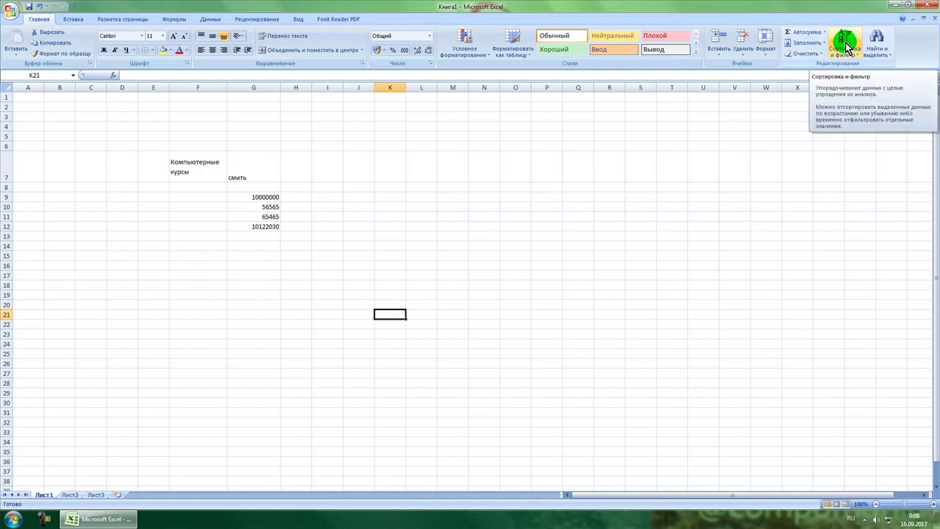
Step: Enter the texts "ячяч", "ава" and "укук" in cells F9, F10 and F11
drag(192, 197, 183, 246)
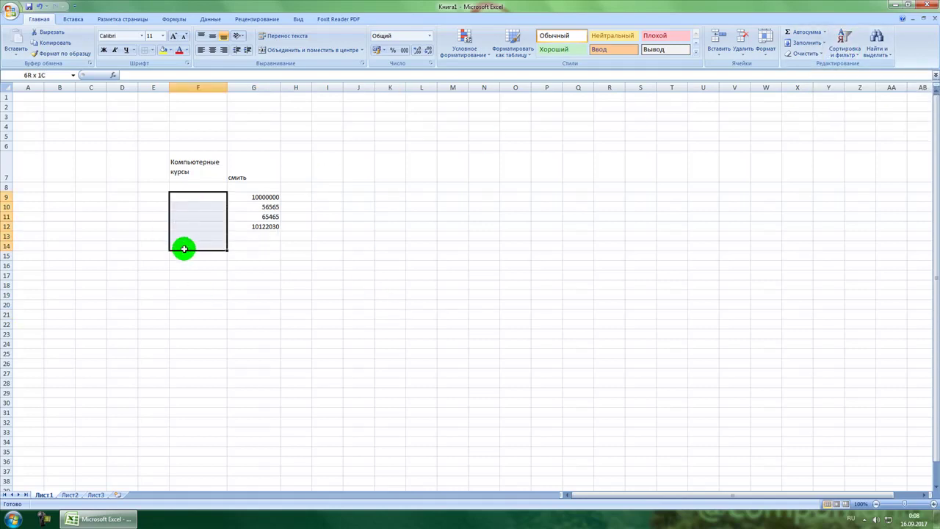
click(195, 205)
click(200, 197)
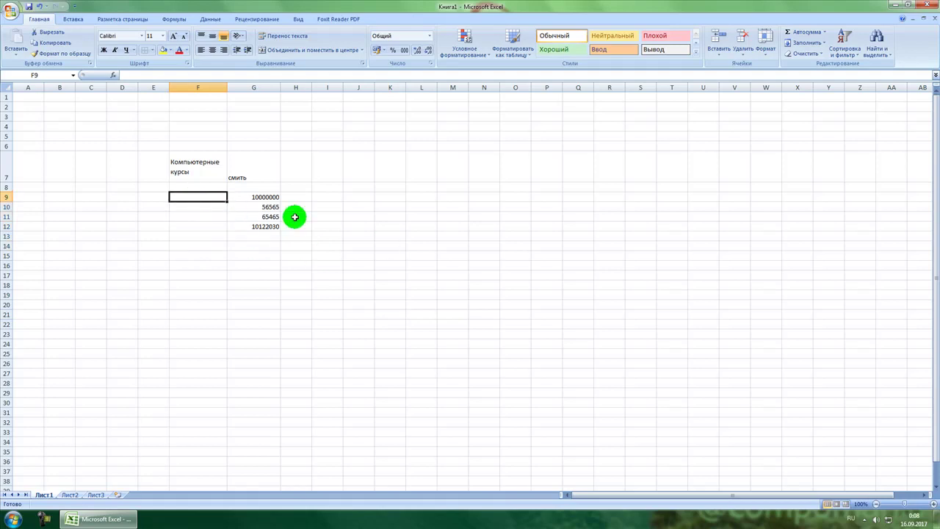
text(ячяч)
key(Return)
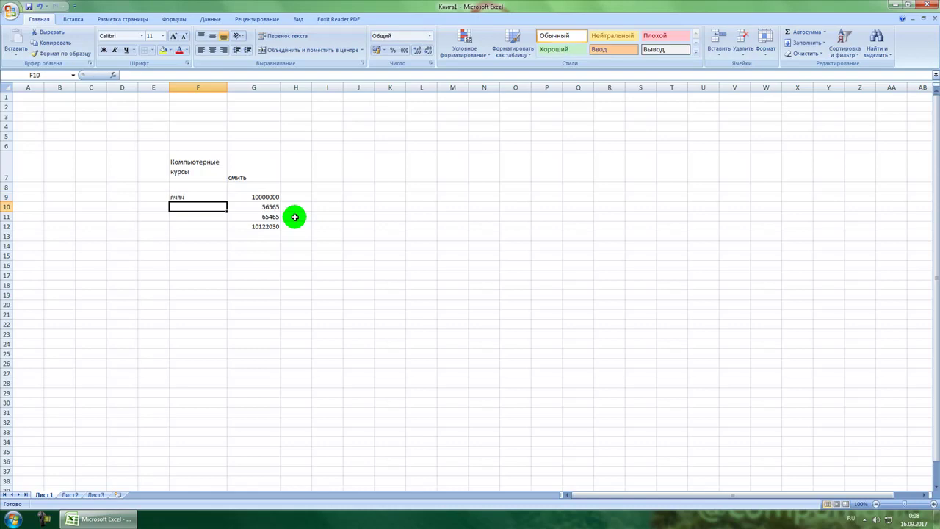
text(ава)
key(Return)
text(укук)
key(Return)
Step: Enter "енен" in cell F13 and "бьбл" in the skipped cell F12
key(Return)
text(е)
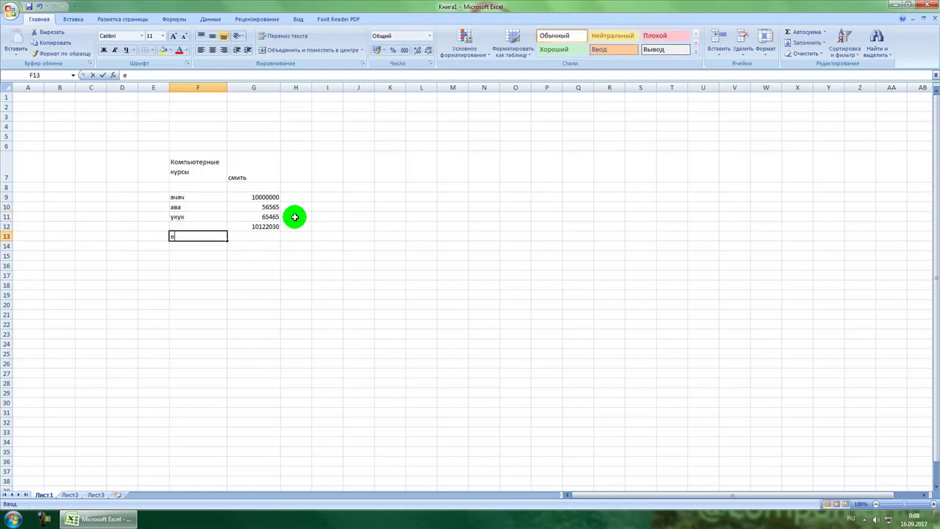
text(нен)
key(Up)
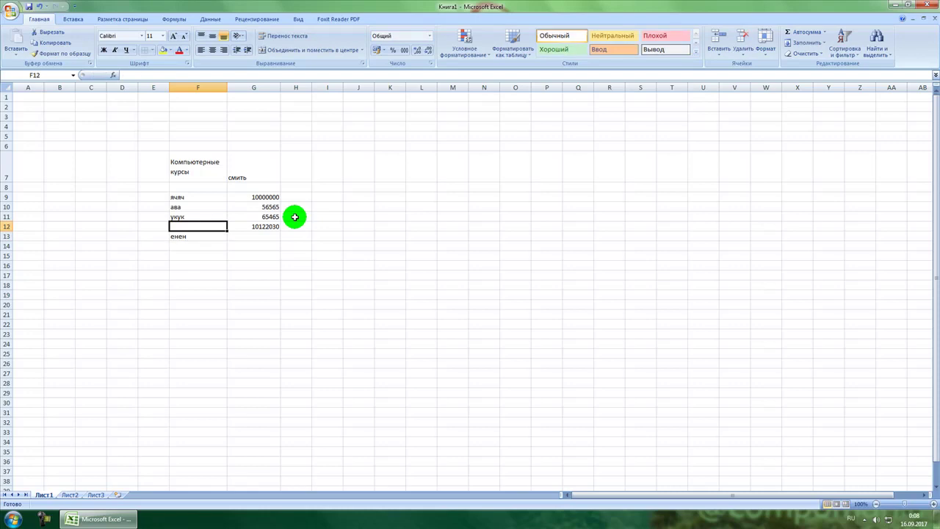
text(ббл)
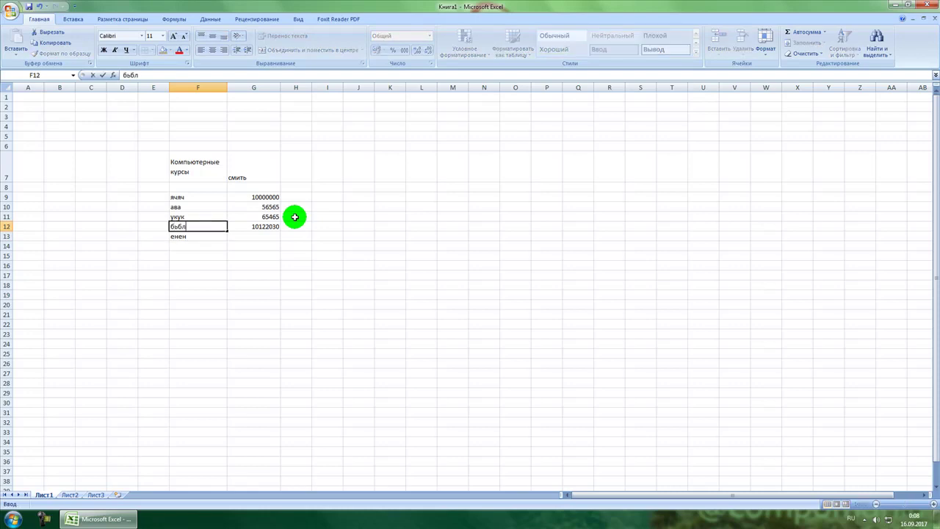
key(Return)
Step: Sort the range F9:F13 from A to Z, expanding the selection to the adjacent data, and clear the selection
drag(220, 199, 202, 237)
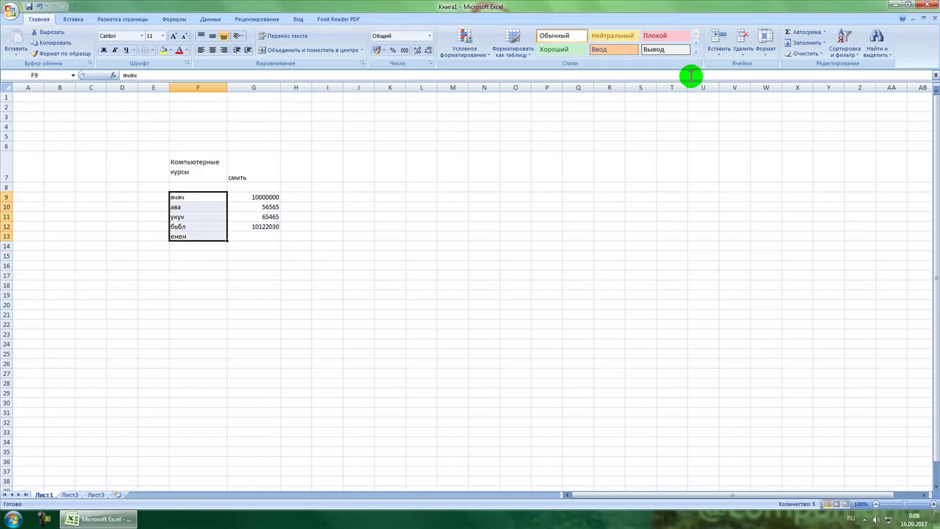
click(843, 42)
click(855, 65)
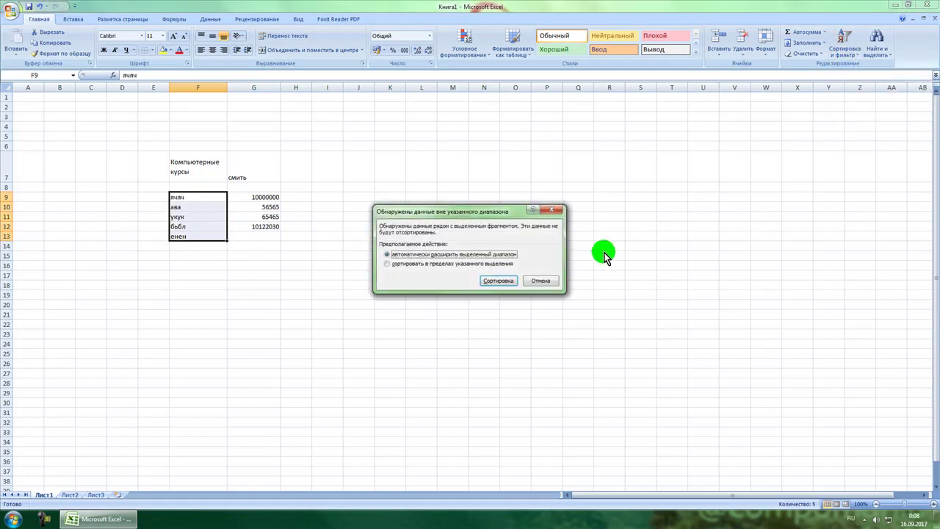
click(506, 283)
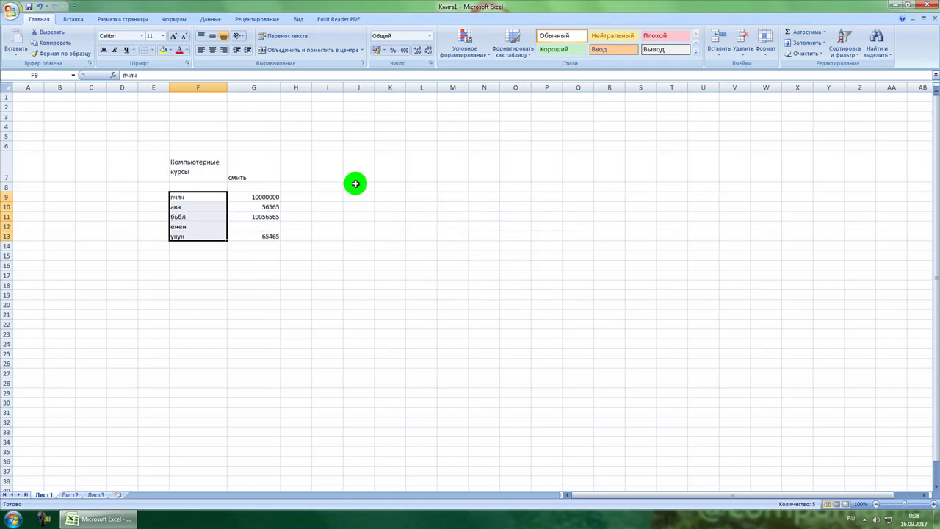
click(179, 201)
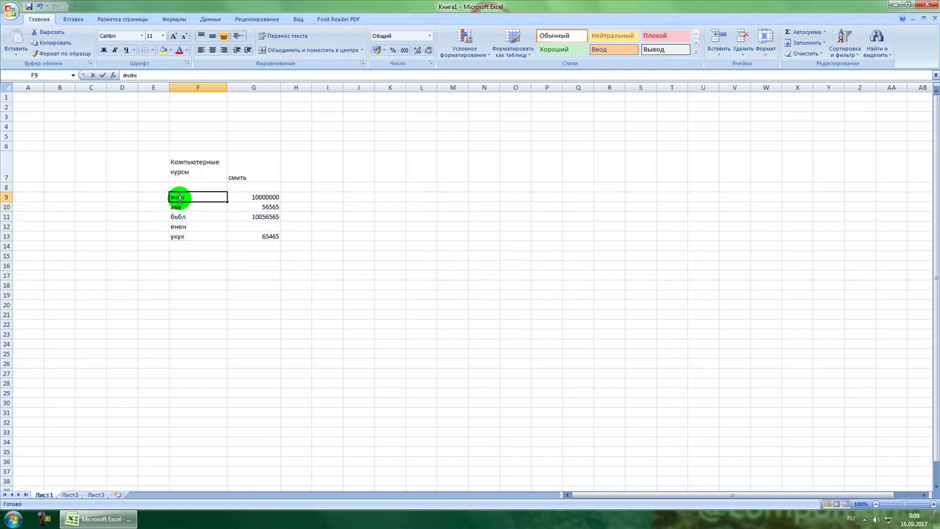
click(252, 284)
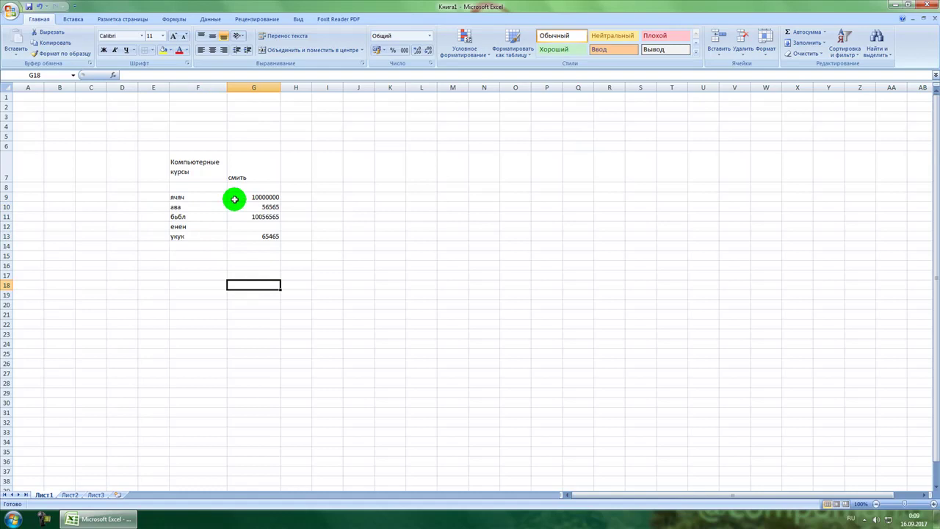
Step: Delete the empty row 8 between the headings and the list
click(193, 197)
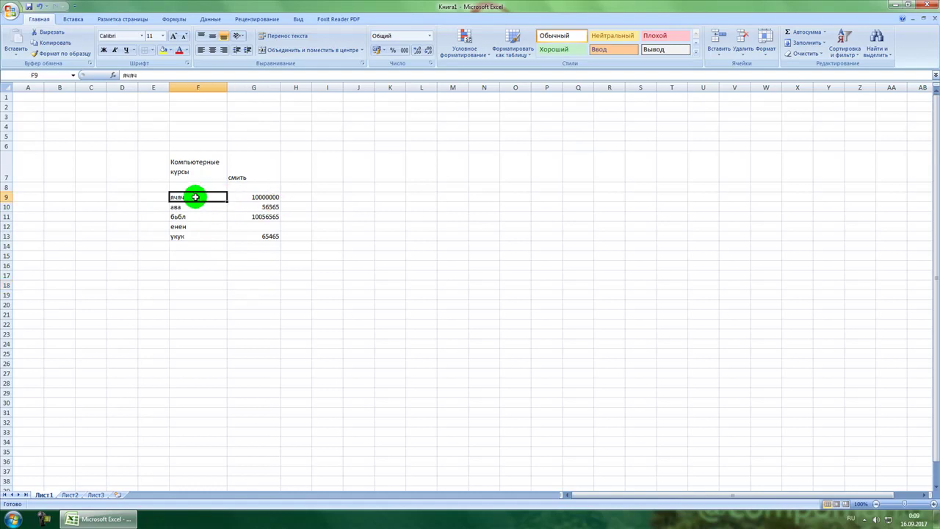
click(6, 187)
right_click(6, 188)
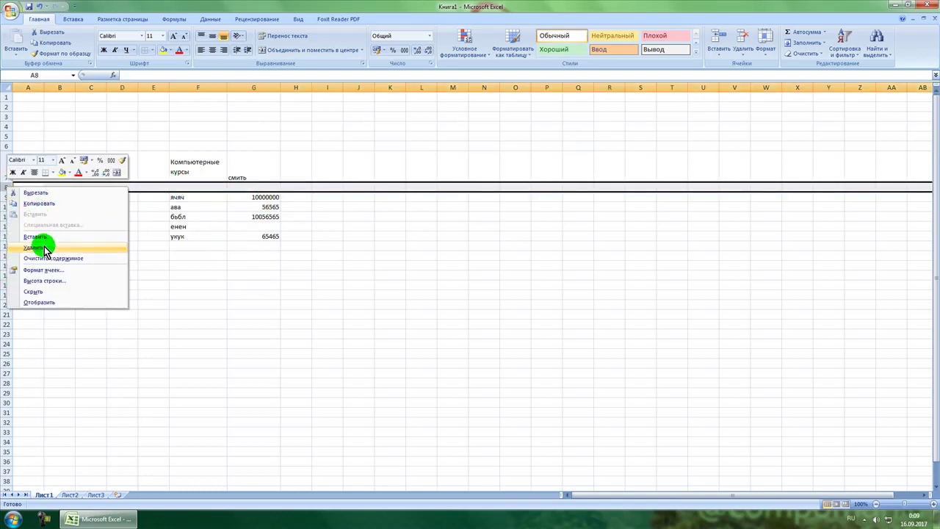
click(37, 248)
Step: Sort the range F8:F12 from A to Z with the selection expanded to the adjacent numbers, and select cell L12
drag(202, 187, 195, 227)
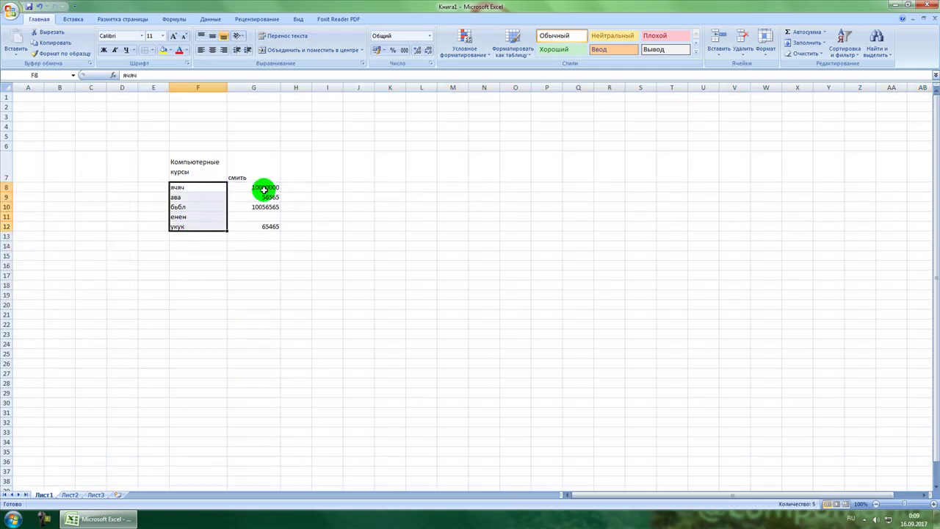
click(842, 42)
click(849, 68)
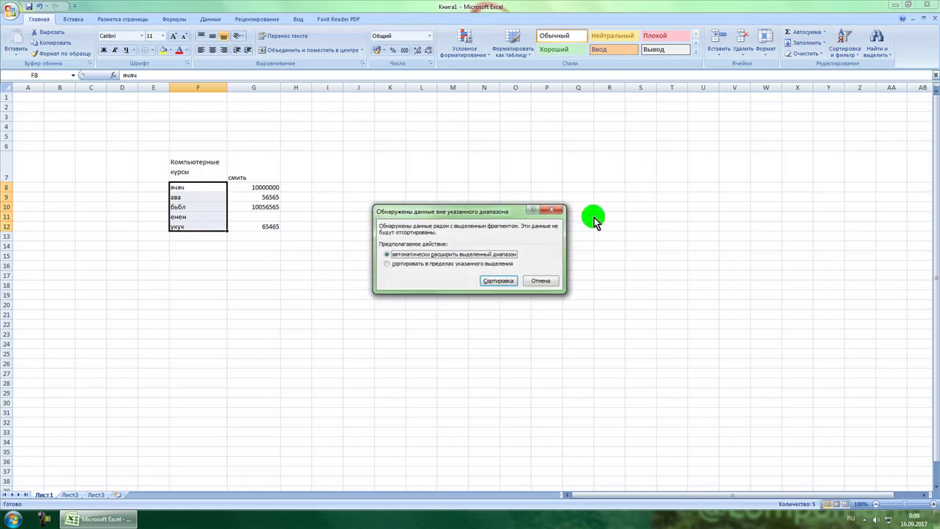
click(497, 279)
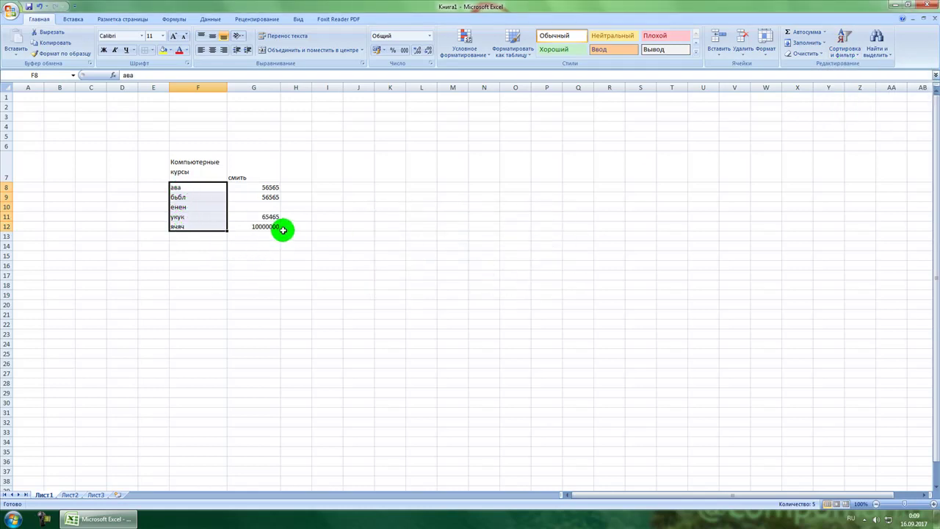
click(524, 255)
click(433, 227)
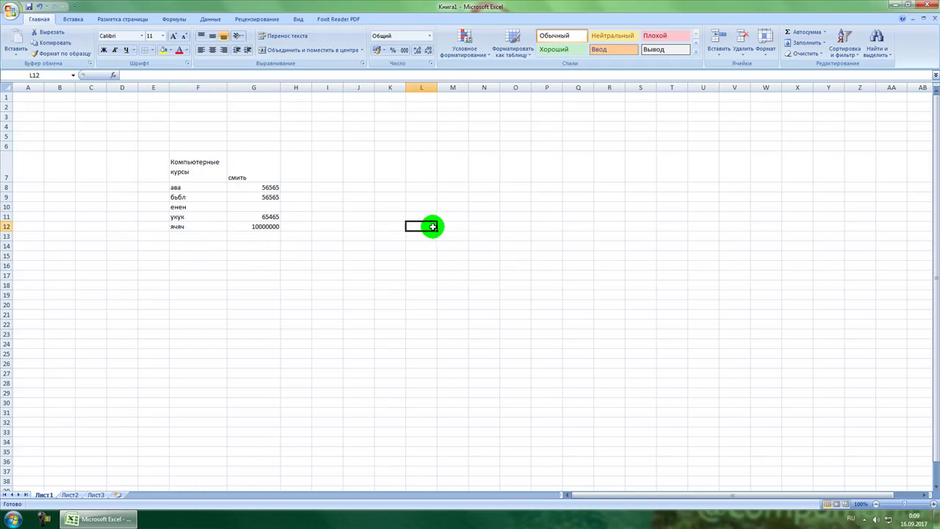
Step: Examine the Find and Replace options in the search dialog, moved clear of the table, and close it without searching
click(881, 44)
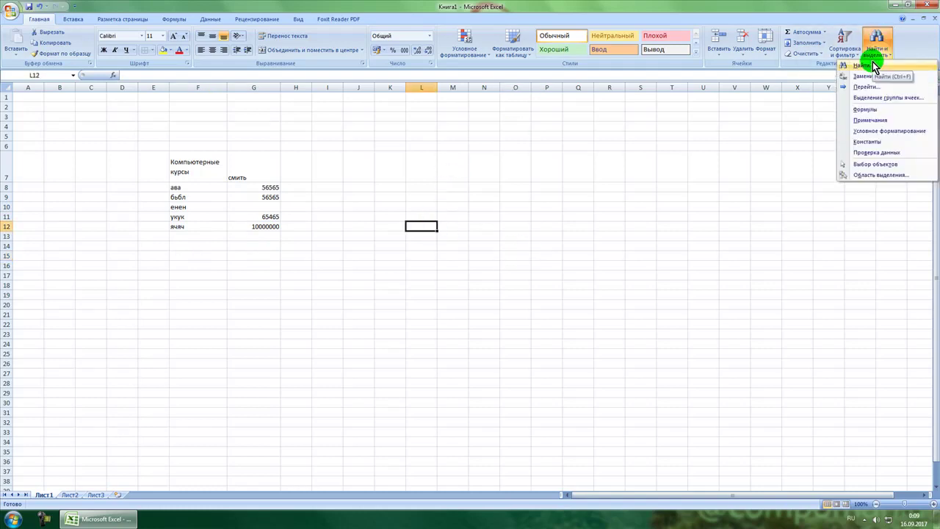
click(874, 66)
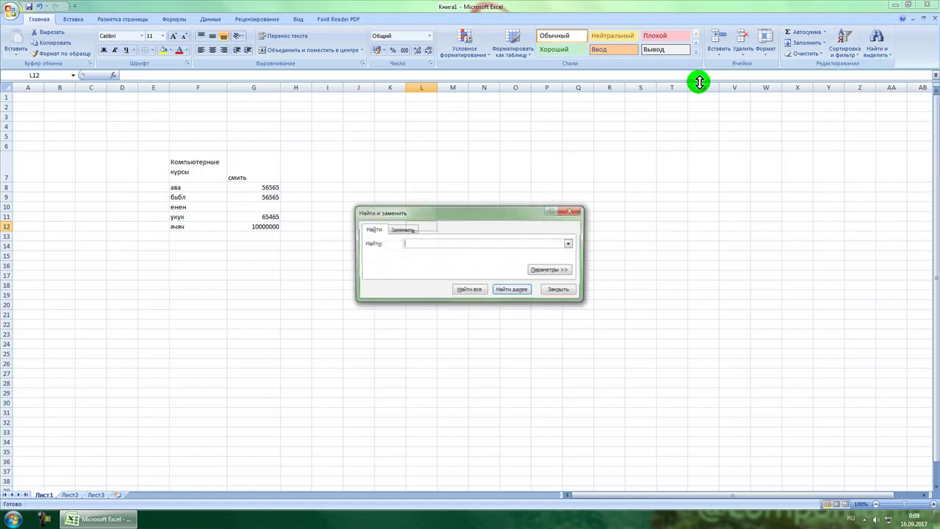
drag(504, 212, 559, 155)
click(480, 186)
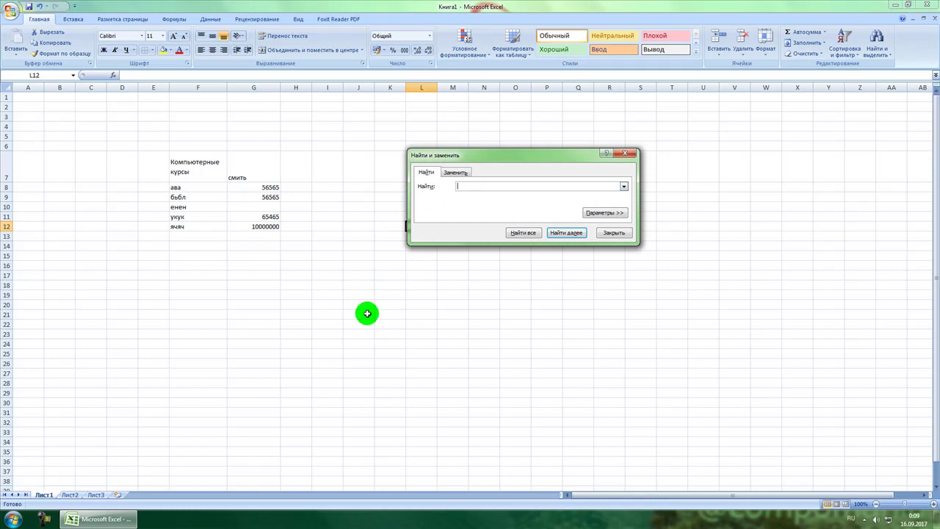
click(456, 172)
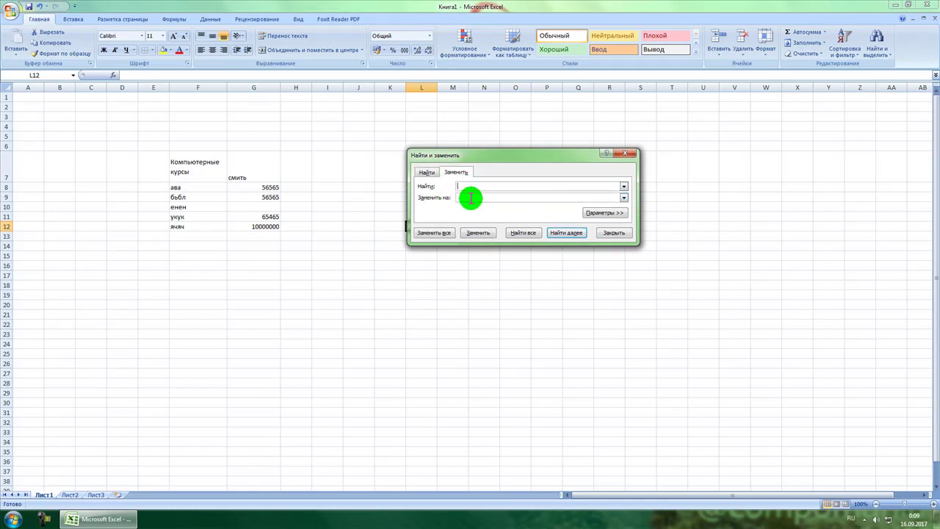
click(615, 233)
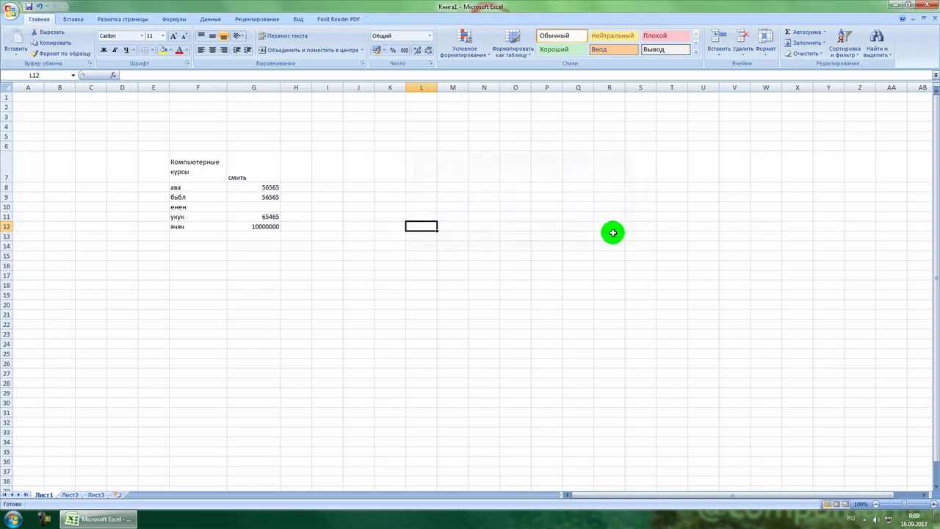
click(578, 236)
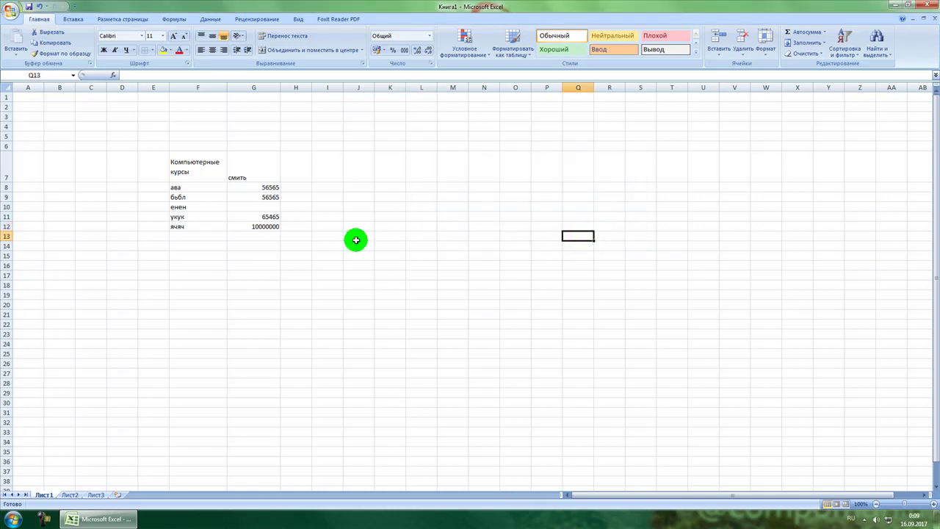
Step: Delete heading row 7 and clear the contents of the range E5:H14
right_click(6, 164)
click(23, 218)
drag(154, 137, 299, 224)
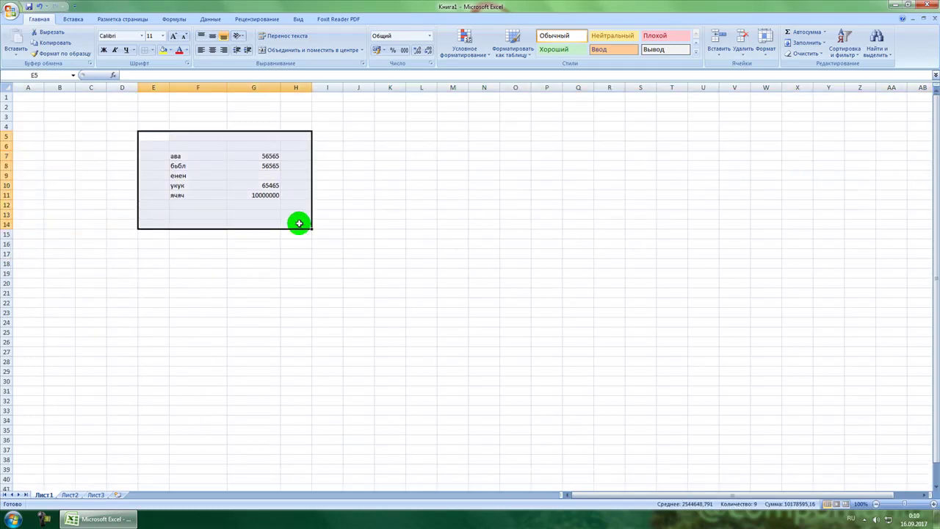
key(Delete)
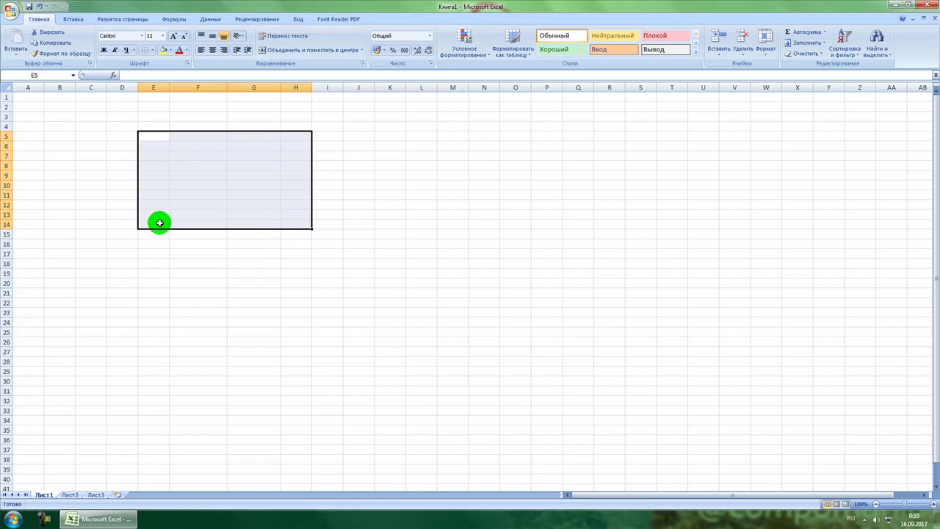
Step: Enter the text "январь" in cell C3
click(87, 116)
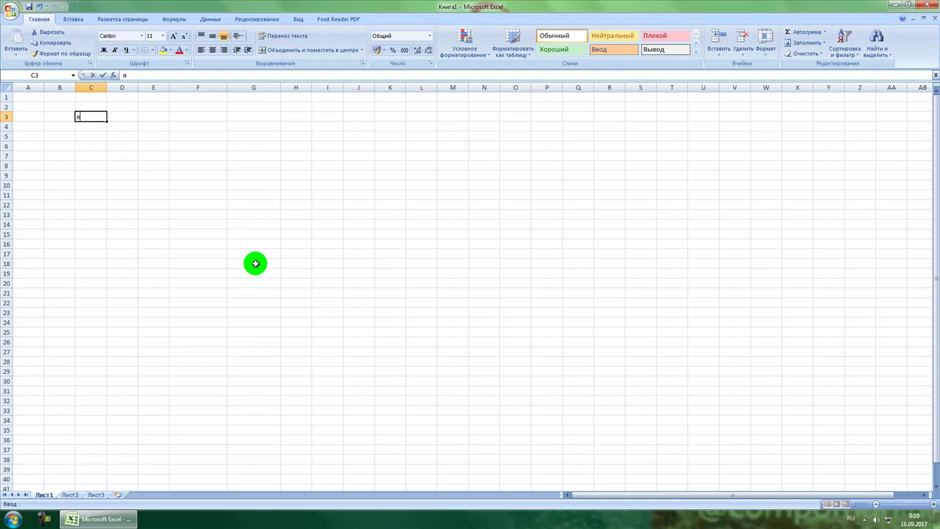
text(я)
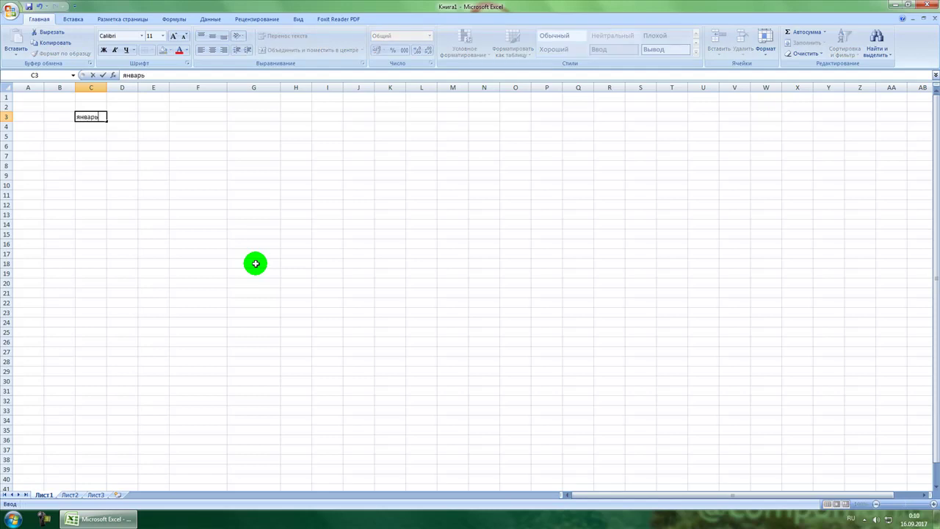
key(Return)
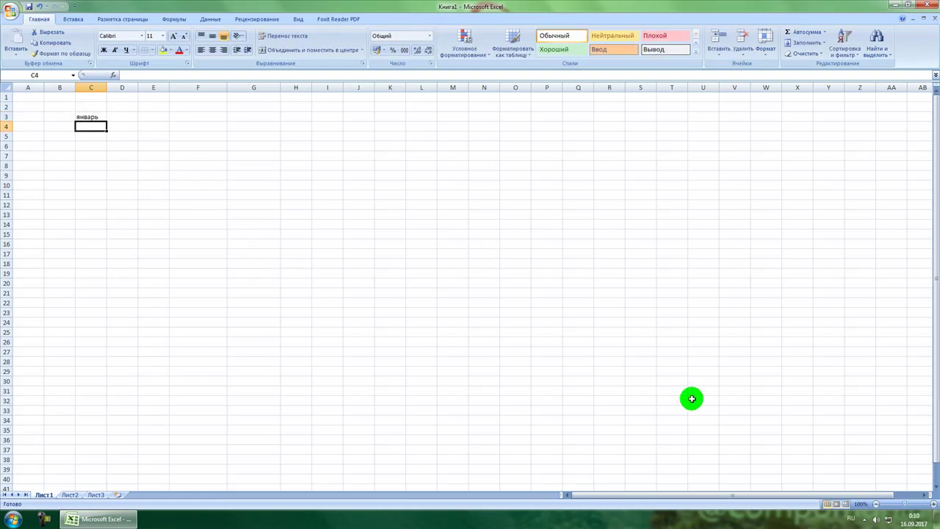
Step: Set the worksheet zoom to 200%
click(860, 505)
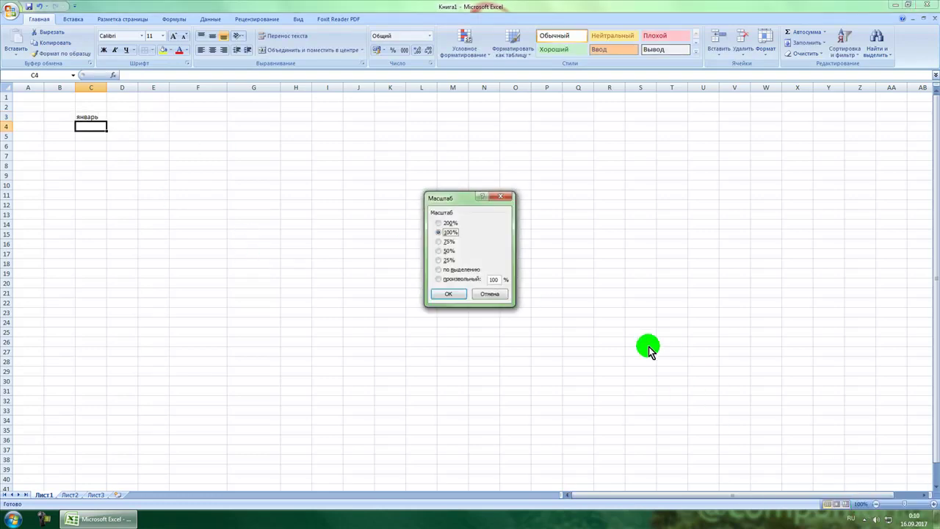
click(445, 223)
click(449, 294)
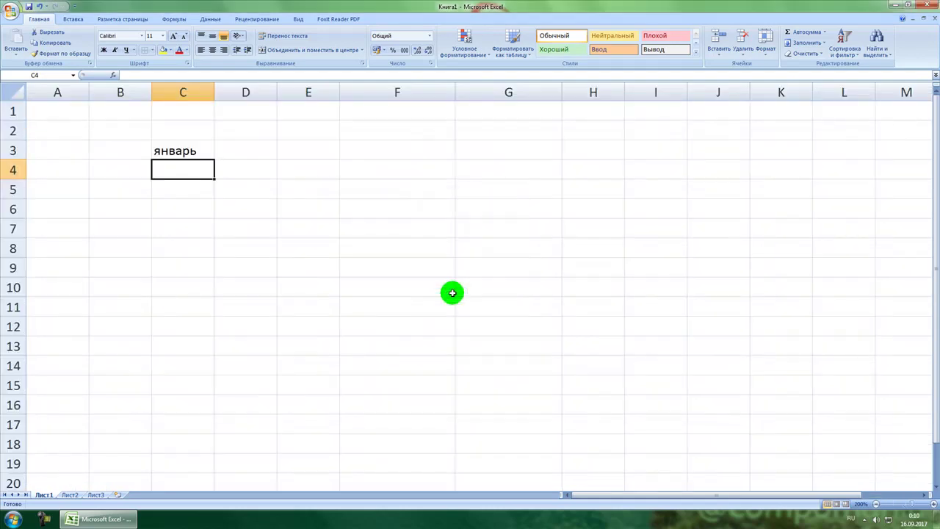
Step: Autofill the month names across row 3 from "январь" in C3 through "декабрь" in N3
click(185, 145)
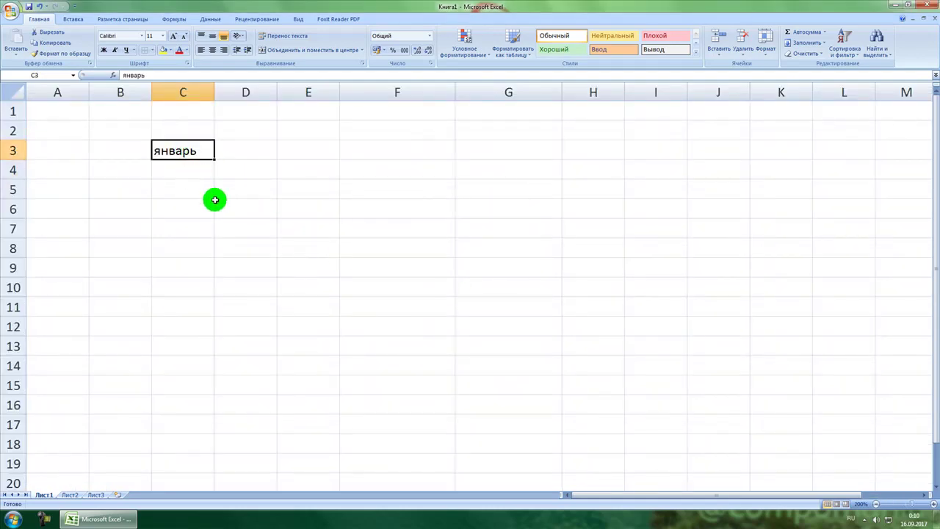
drag(214, 159, 858, 169)
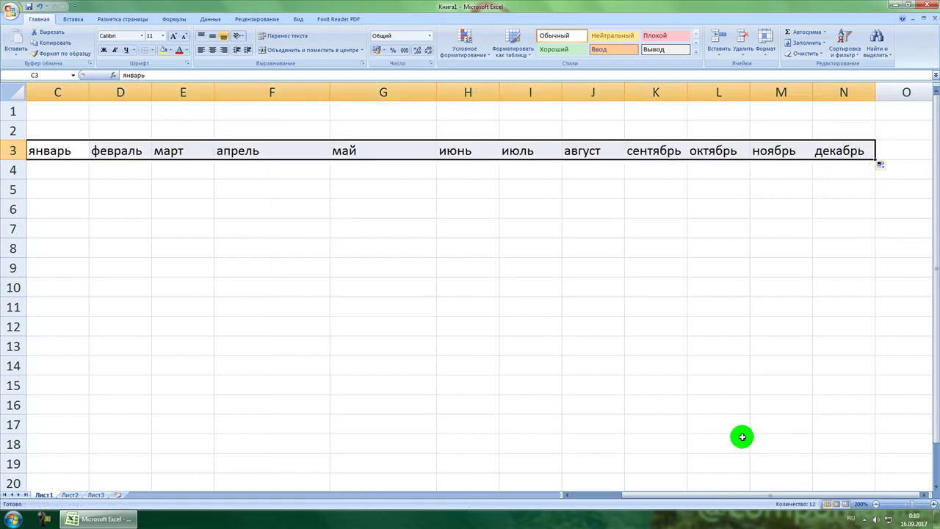
drag(744, 496, 713, 495)
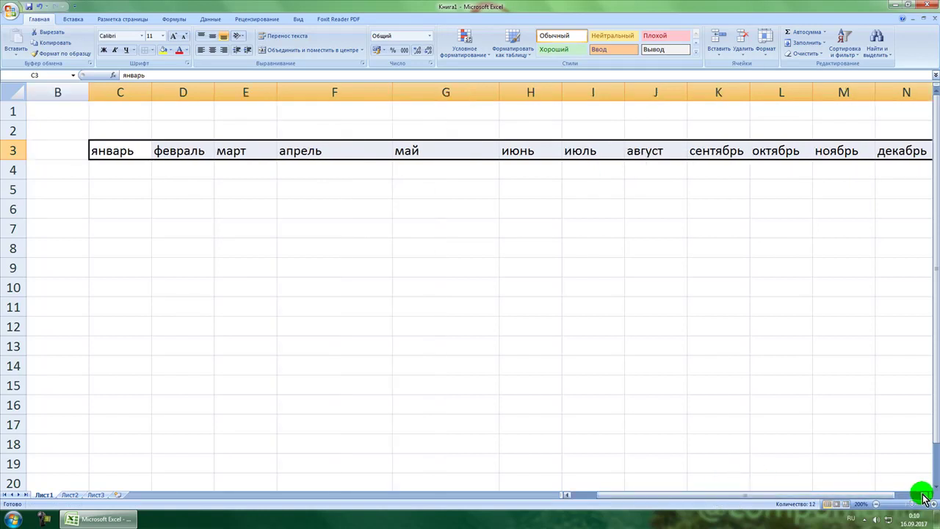
click(523, 341)
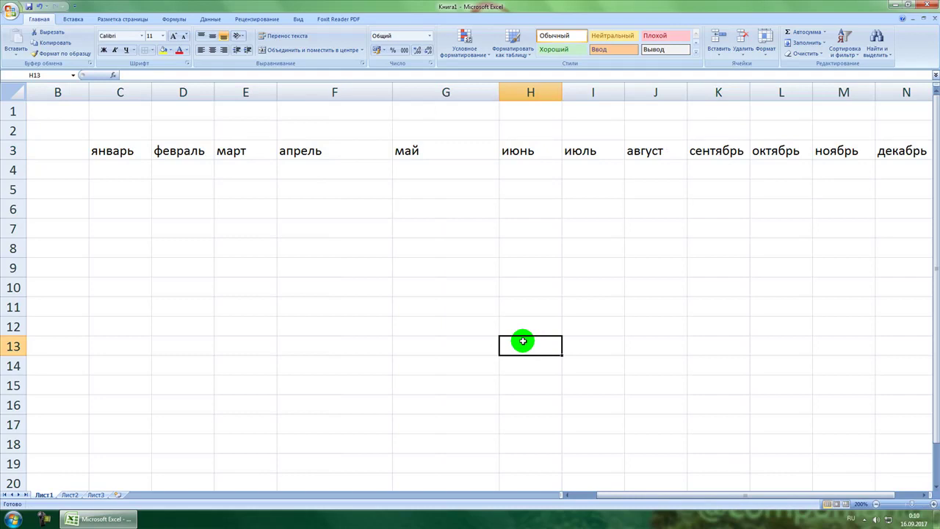
Step: Enter the weekday "Понедельник" in cell B3, beside the month names
click(47, 144)
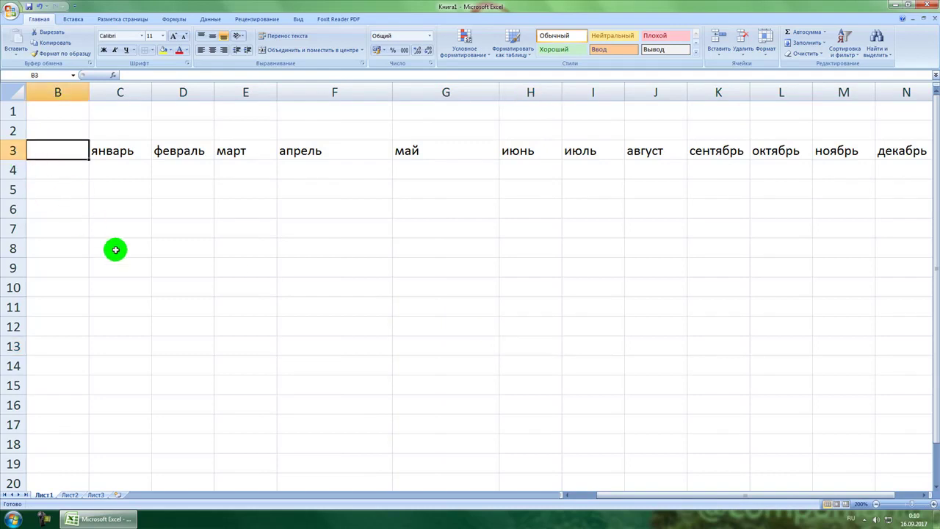
text(Понеде)
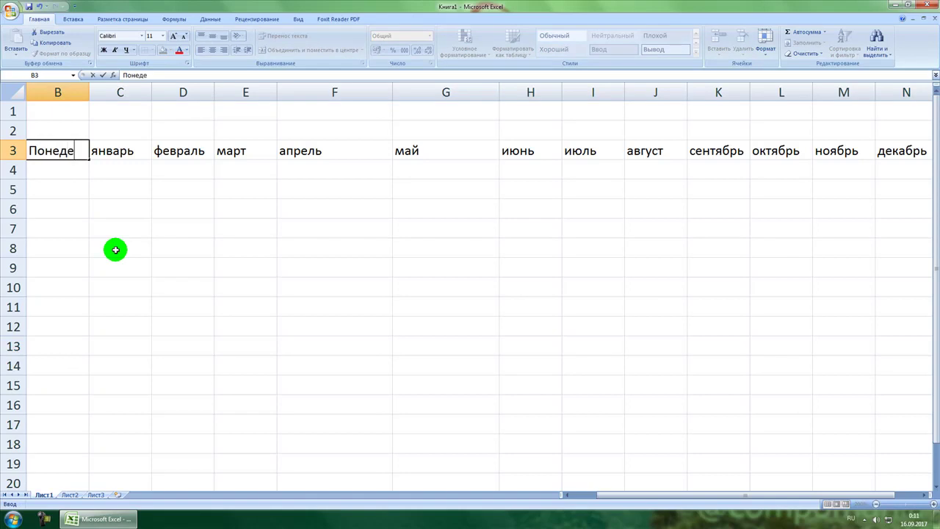
text(льни)
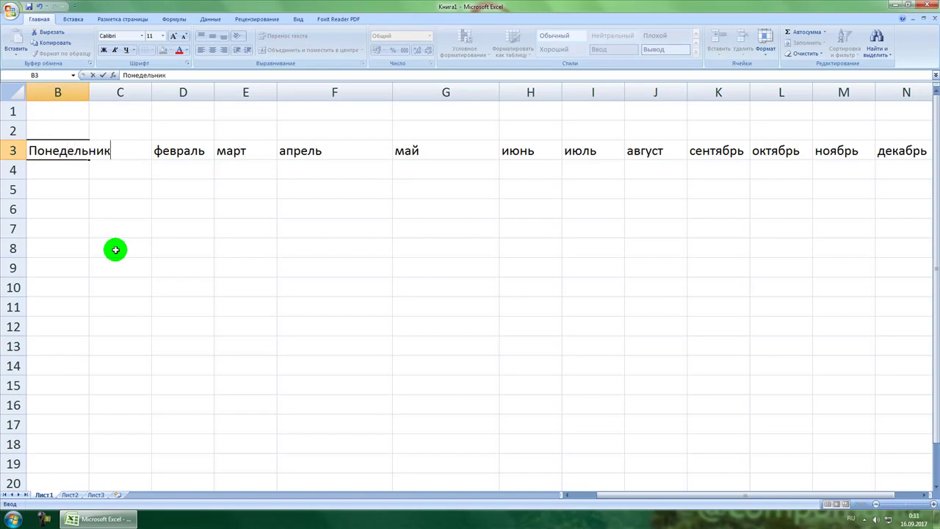
text(к)
key(Return)
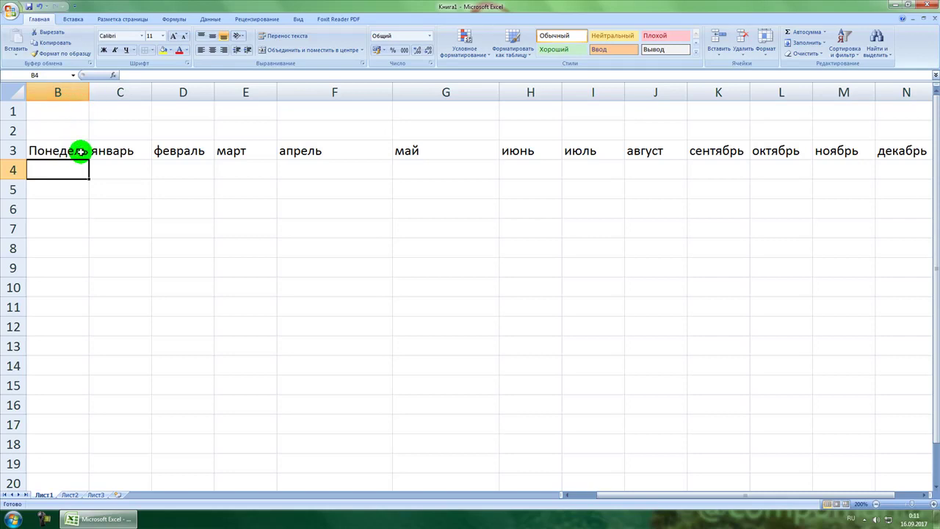
Step: Fit column B's width to its text and autofill the weekdays from B3 down to "Воскресенье" in B9
double_click(89, 92)
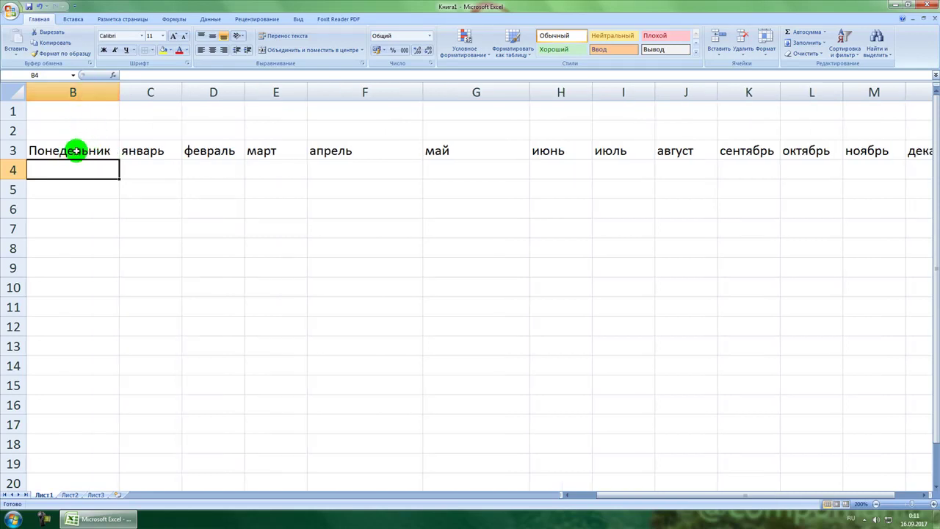
click(104, 153)
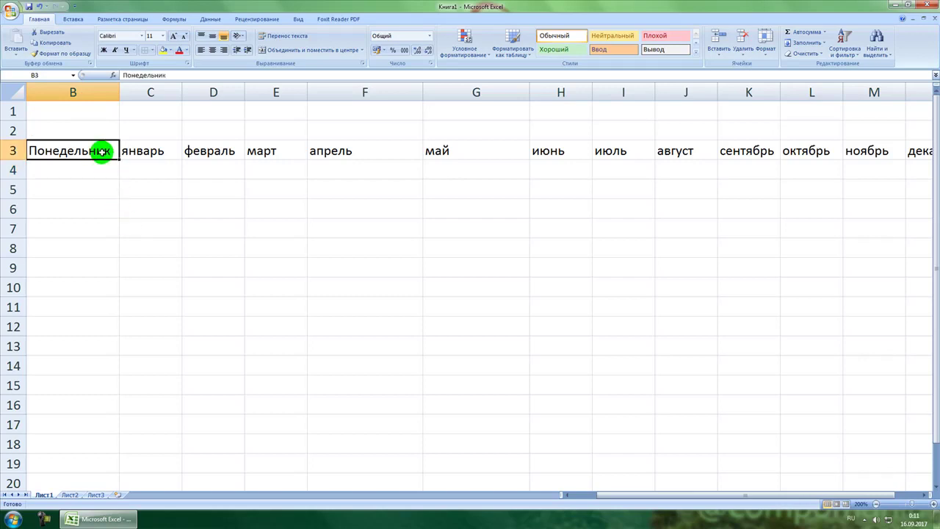
drag(118, 160, 129, 280)
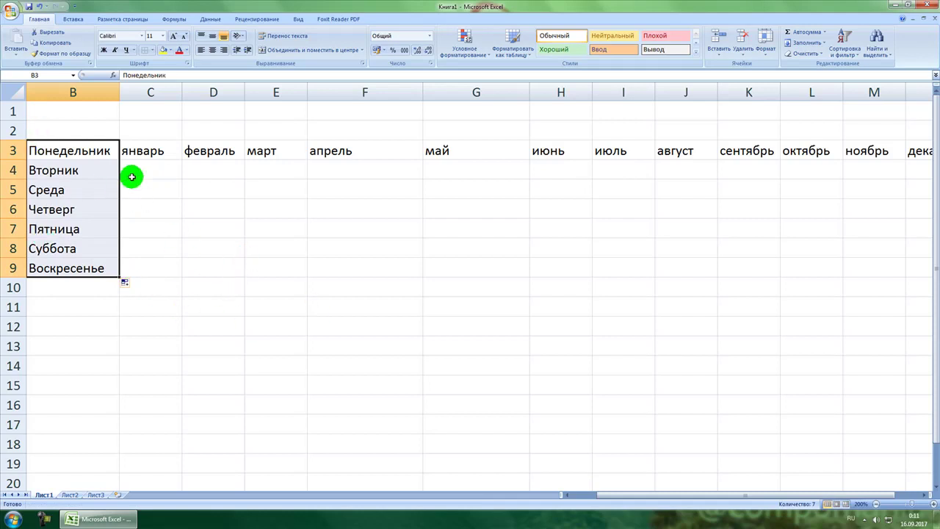
Step: Enter the number 1 in cell A3, beside "Понедельник"
drag(717, 499, 659, 495)
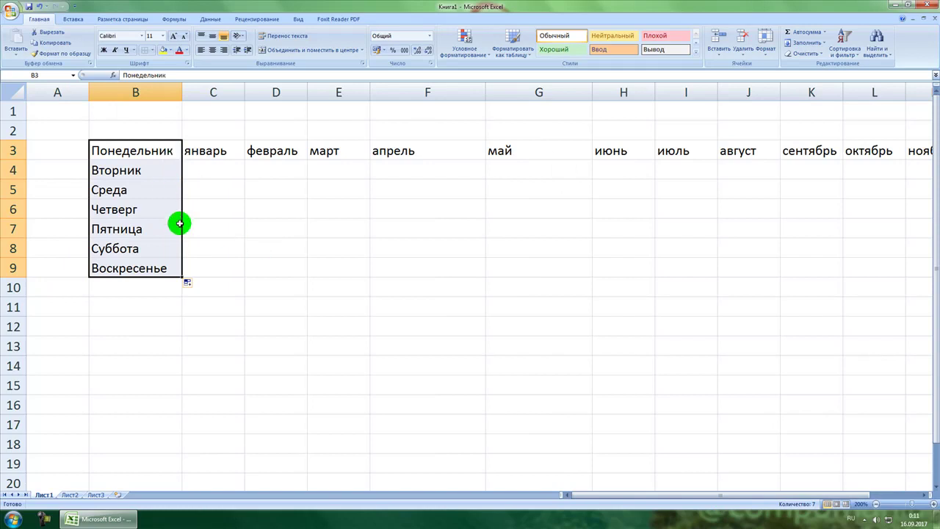
click(69, 151)
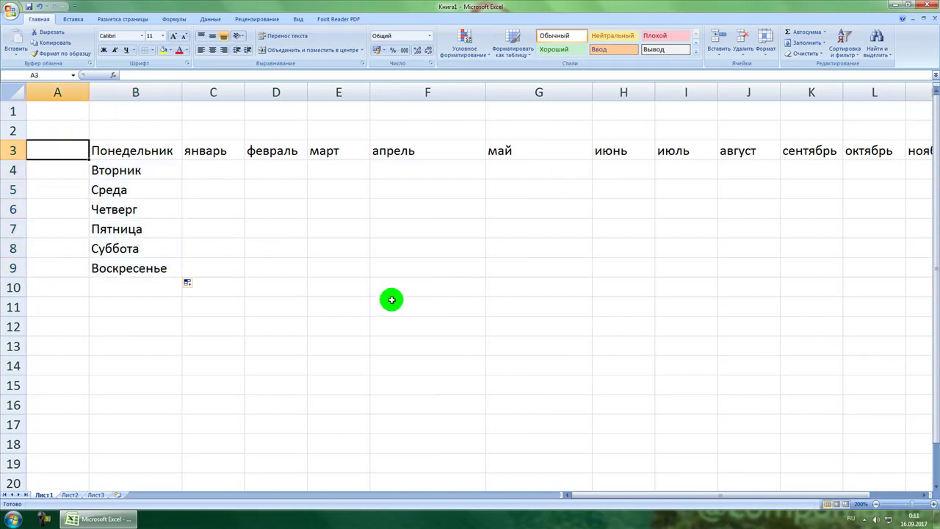
text(1)
key(Return)
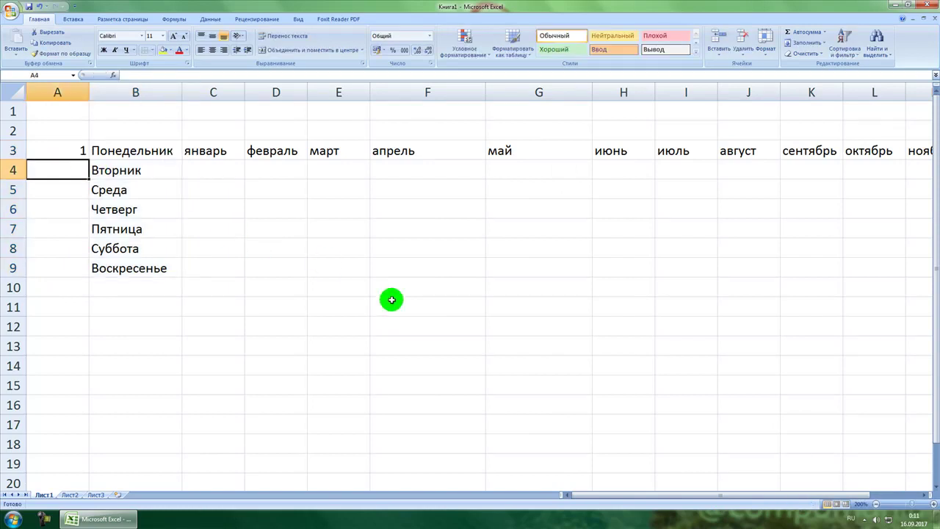
Step: Fill A3:A9 as a number series from 1 to 7 beside the weekdays and centre the numbers horizontally
click(81, 150)
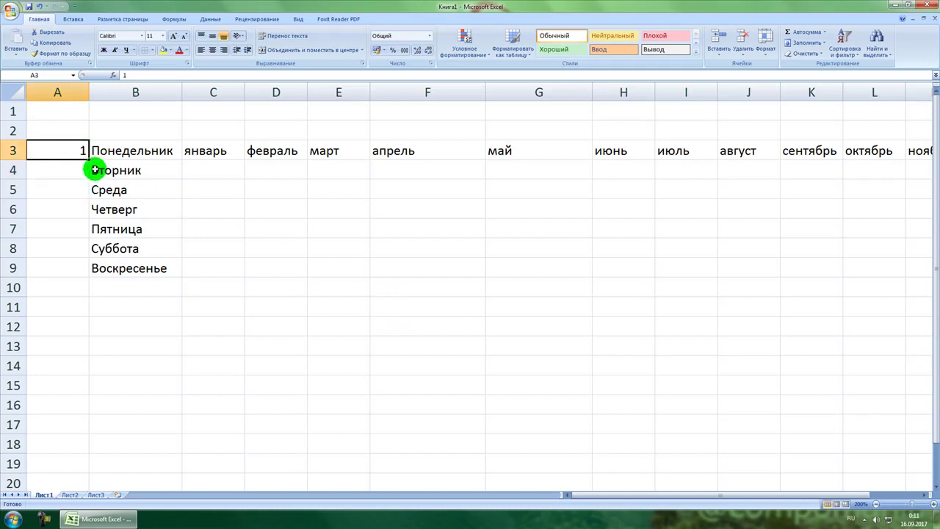
drag(88, 159, 82, 281)
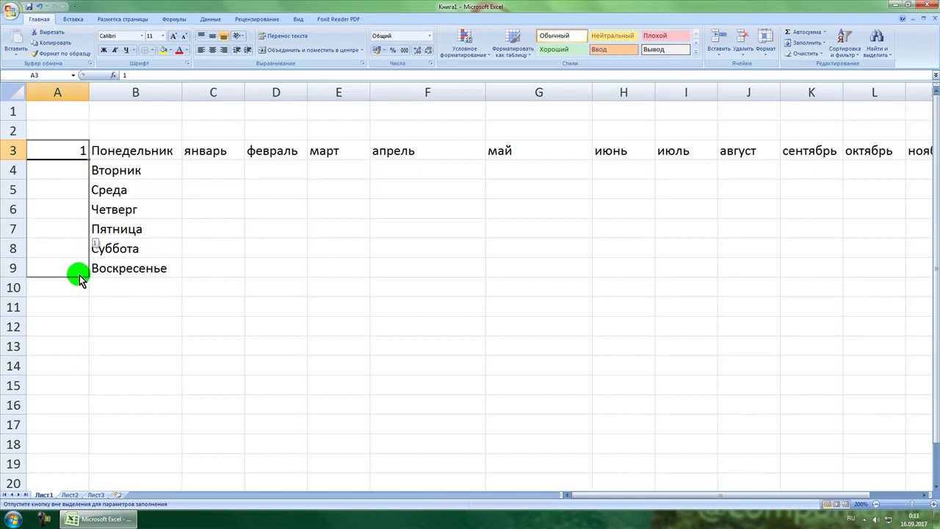
drag(81, 277, 81, 277)
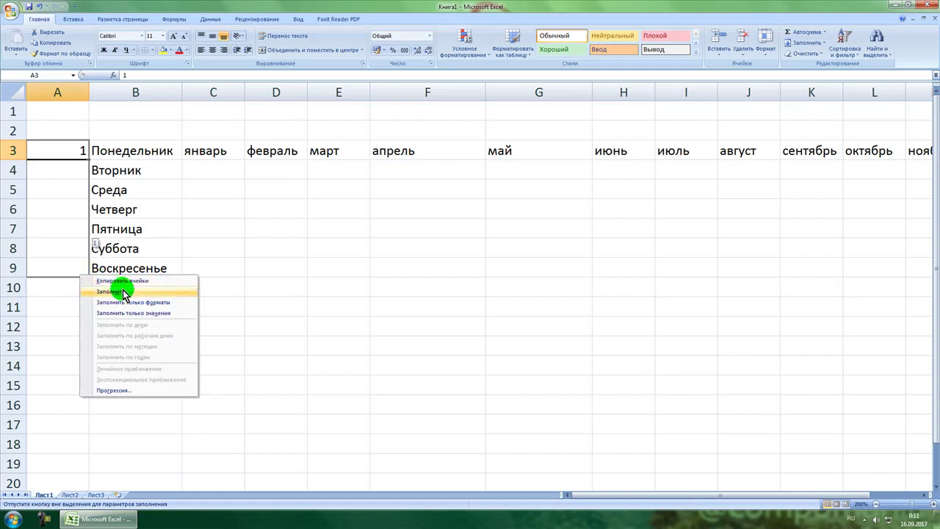
click(109, 292)
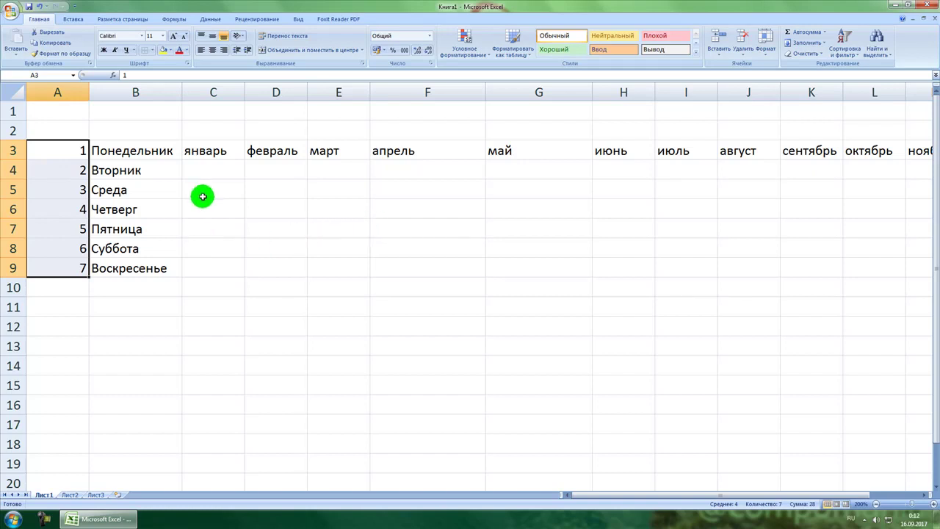
click(213, 50)
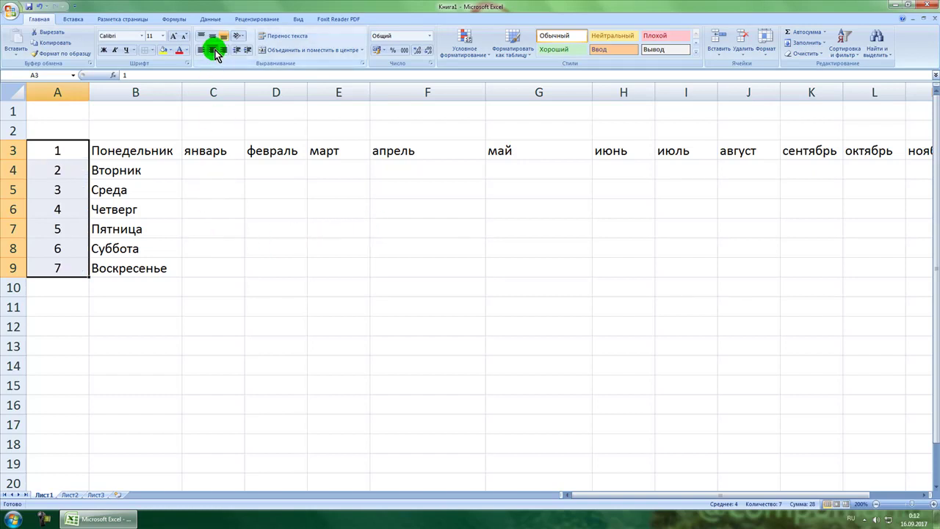